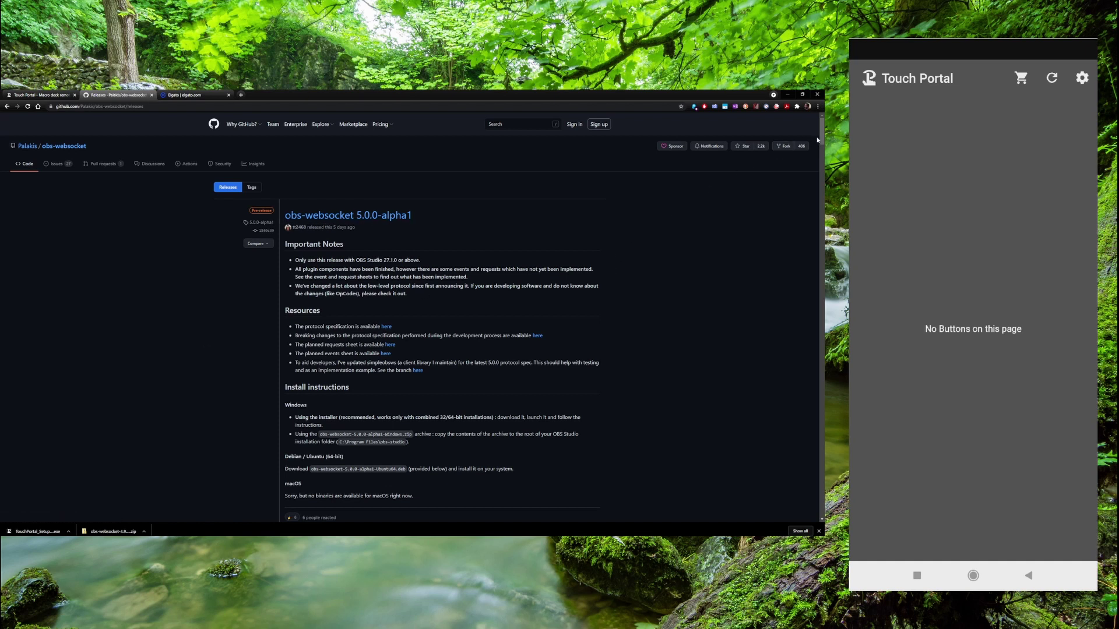
Switch to OBS Studio and open the WebSockets server settings
{"action": "left_click_drag", "start_coordinate": [817, 139], "coordinate": [792, 217]}
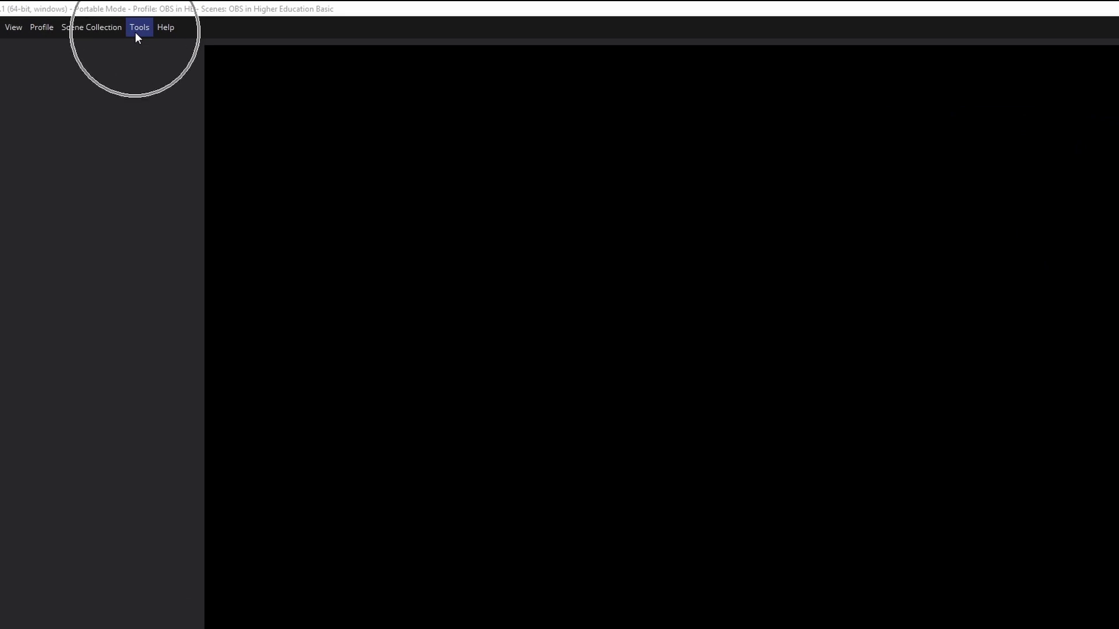
{"action": "left_click", "coordinate": [136, 33]}
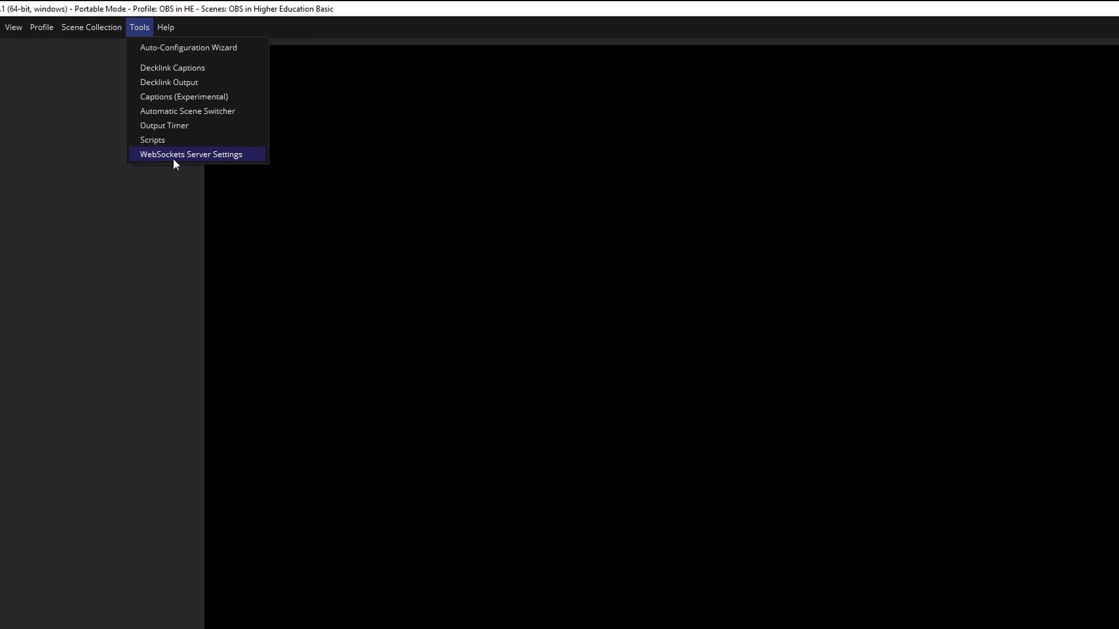
{"action": "left_click", "coordinate": [245, 155]}
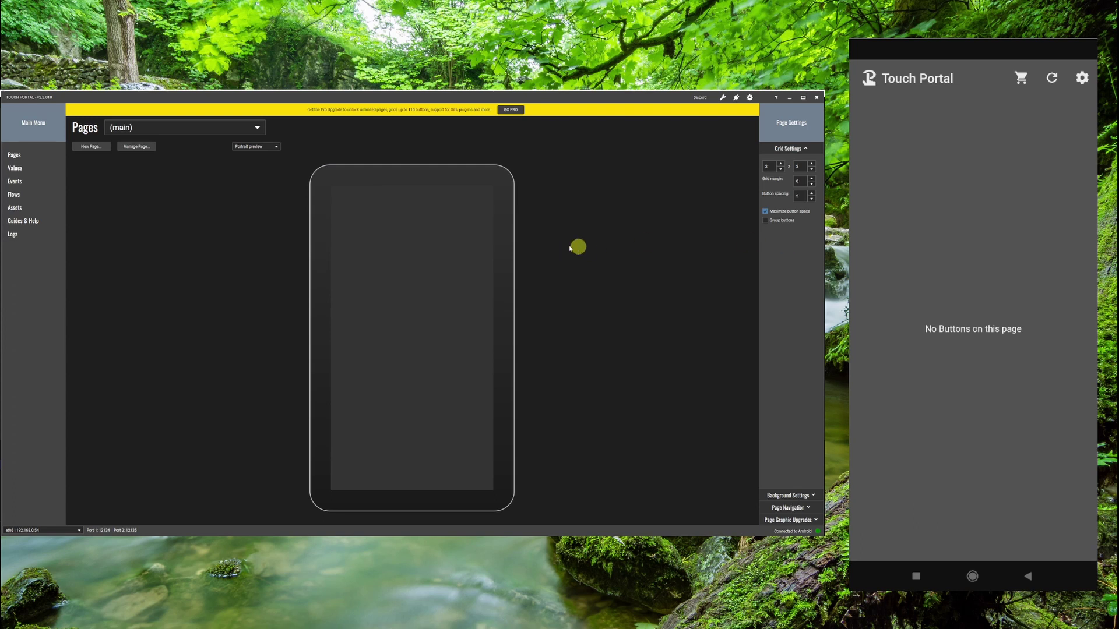
Open the upper-left button of the (main) page for editing in Touch Portal and look through the available OBS actions and events
{"action": "left_click", "coordinate": [383, 243]}
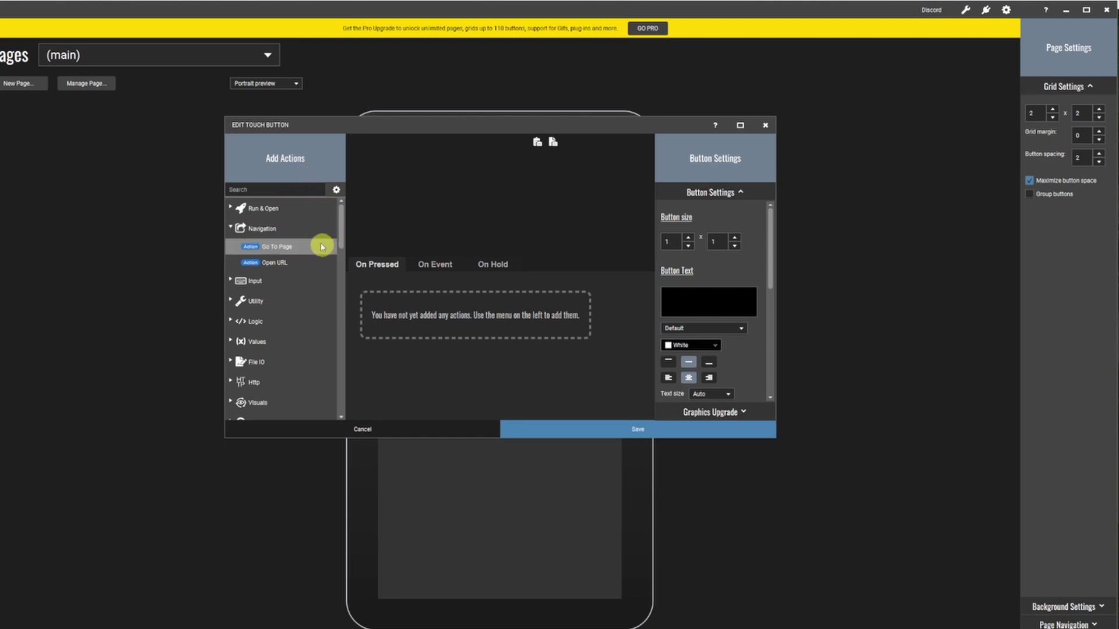
{"action": "left_click_drag", "start_coordinate": [342, 219], "coordinate": [341, 250]}
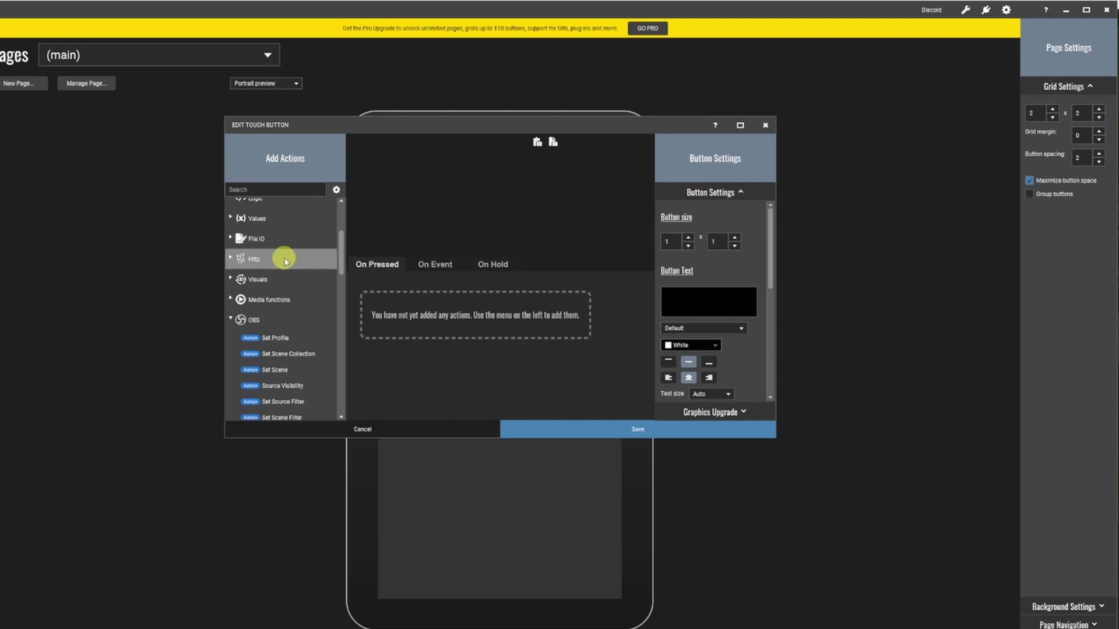
{"action": "left_click_drag", "start_coordinate": [336, 242], "coordinate": [336, 284]}
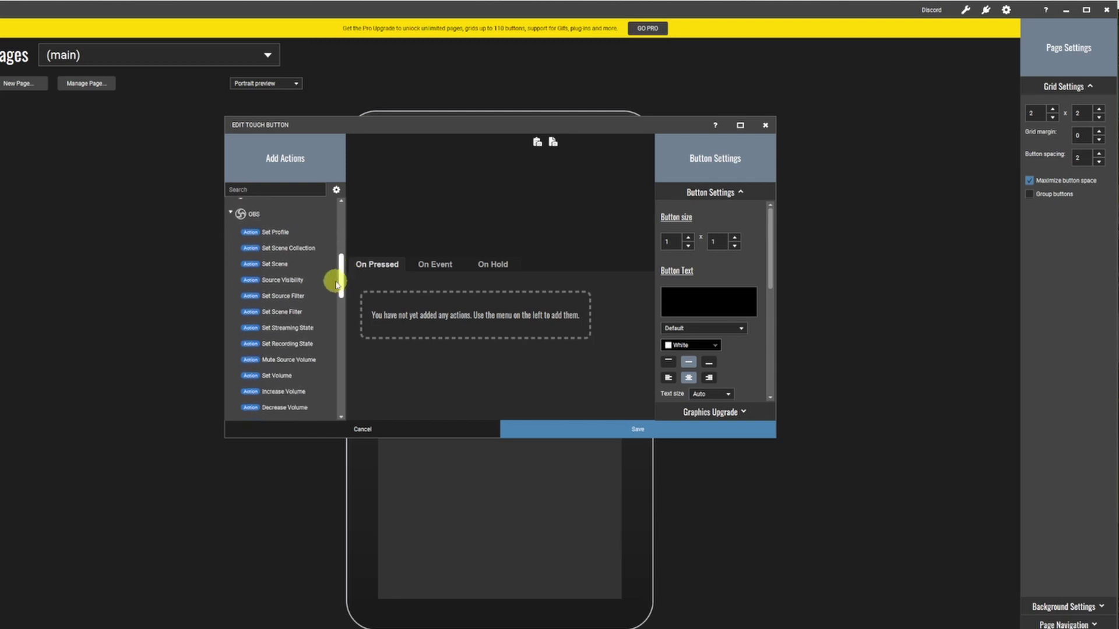
{"action": "left_click", "coordinate": [231, 214]}
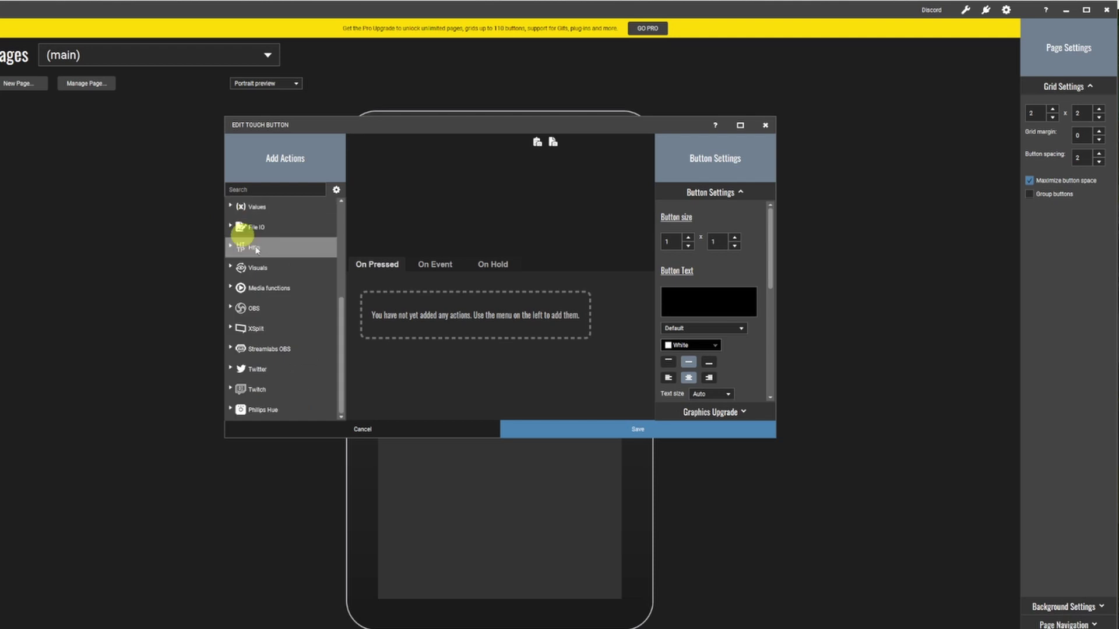
{"action": "left_click", "coordinate": [232, 308]}
{"action": "scroll", "coordinate": [308, 288], "scroll_direction": "up", "scroll_amount": 3}
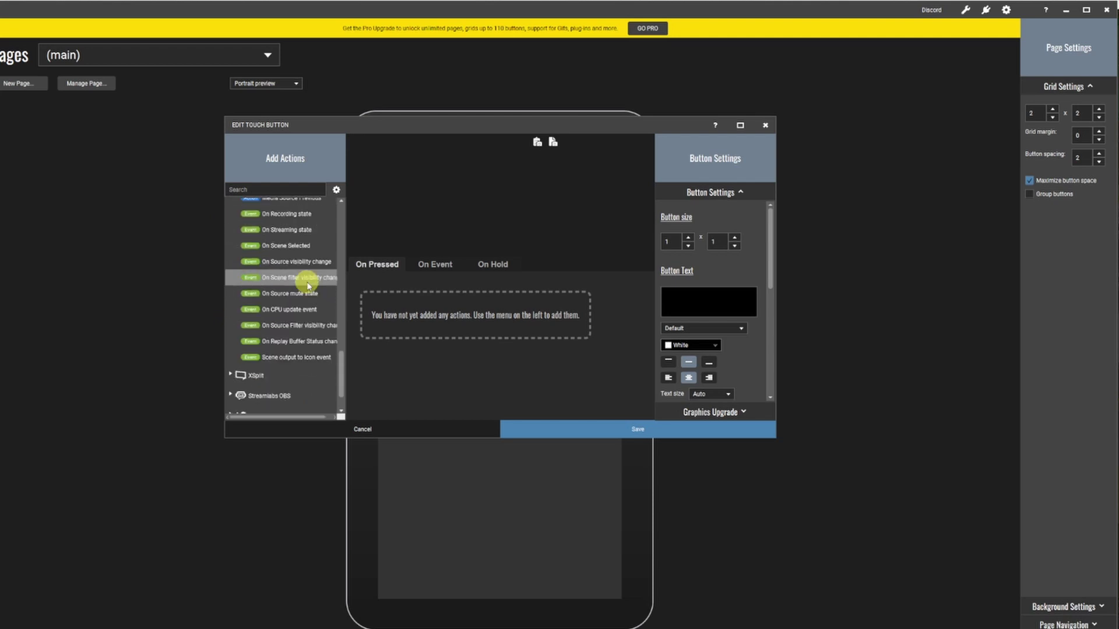
{"action": "scroll", "coordinate": [307, 285], "scroll_direction": "up", "scroll_amount": 5}
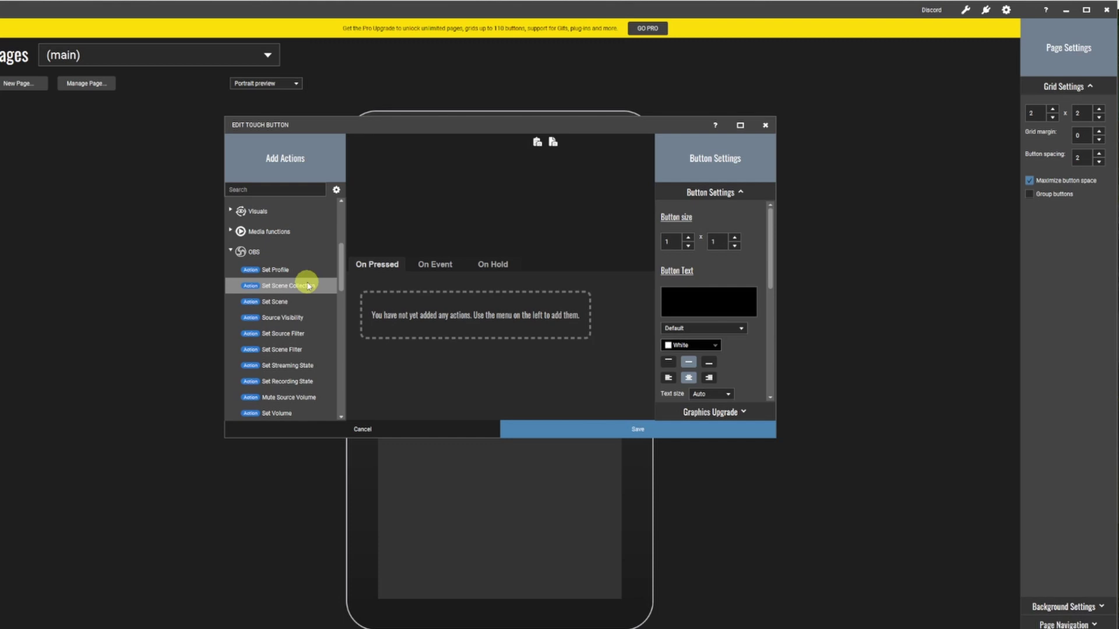
{"action": "scroll", "coordinate": [308, 286], "scroll_direction": "down", "scroll_amount": 1}
{"action": "scroll", "coordinate": [307, 285], "scroll_direction": "down", "scroll_amount": 8}
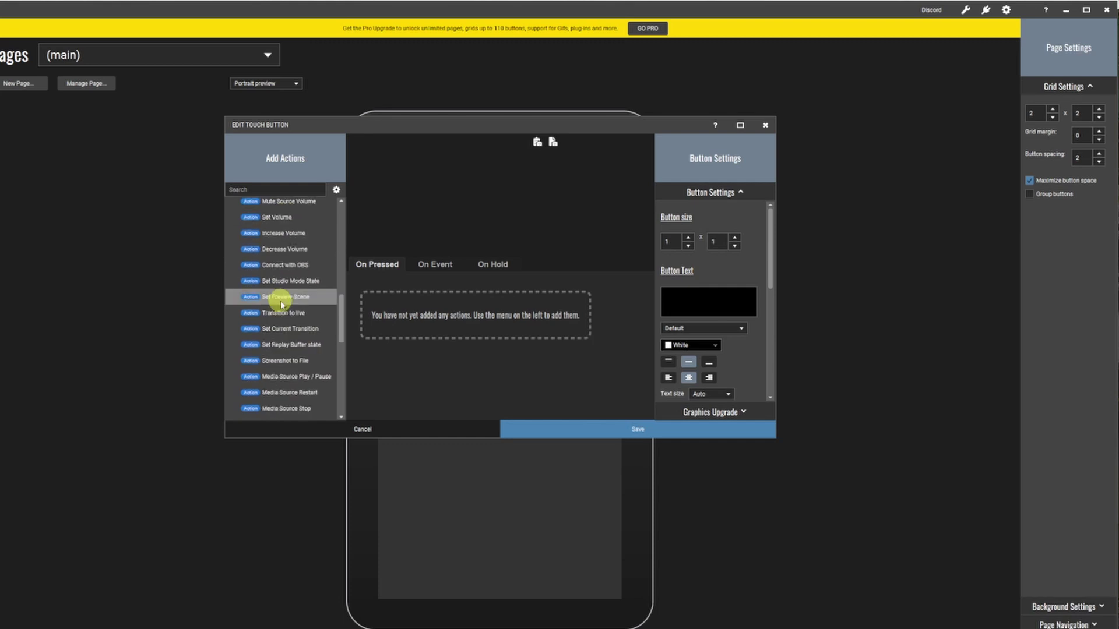
{"action": "scroll", "coordinate": [280, 303], "scroll_direction": "down", "scroll_amount": 3}
{"action": "scroll", "coordinate": [281, 294], "scroll_direction": "up", "scroll_amount": 8}
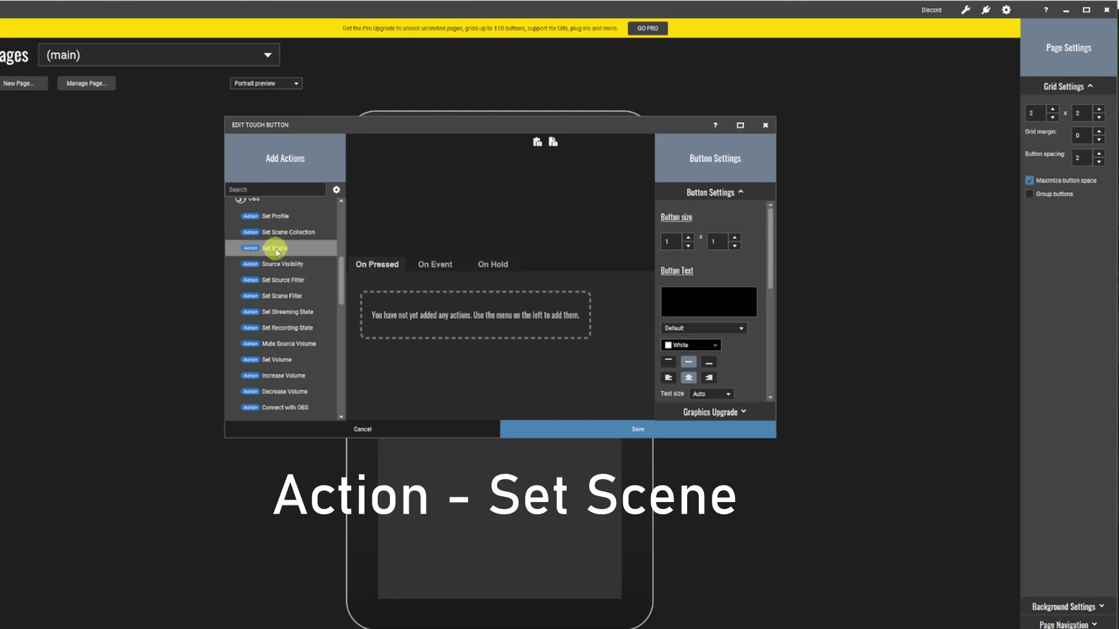
Add the OBS Set Scene action to the button's pressed behaviour, targeting Main Scene with Talking Head
{"action": "double_click", "coordinate": [268, 250]}
{"action": "left_click", "coordinate": [561, 288]}
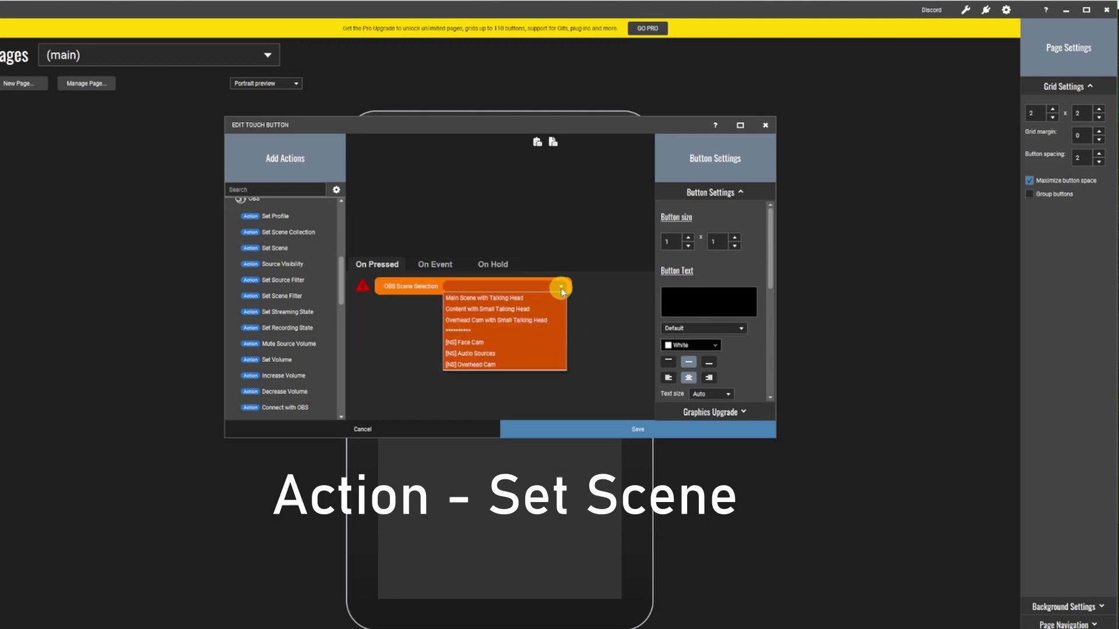
{"action": "left_click", "coordinate": [510, 298]}
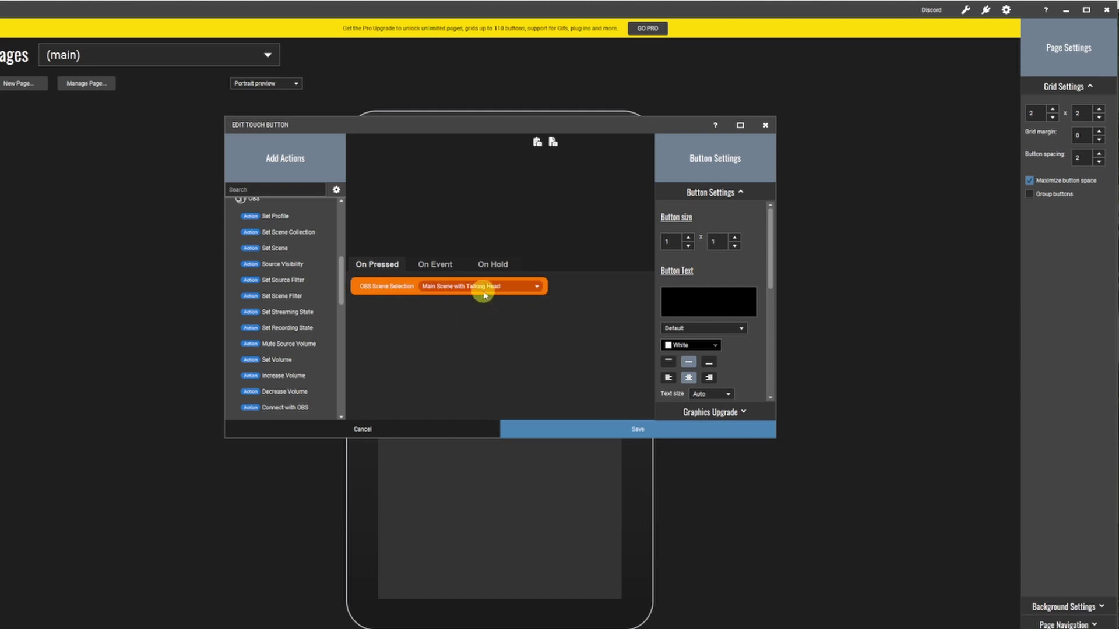
Add an On Scene Selected event for when the OBS active scene is changed to Main Scene with Talking Head
{"action": "left_click_drag", "start_coordinate": [342, 268], "coordinate": [341, 353]}
{"action": "left_click", "coordinate": [288, 278]}
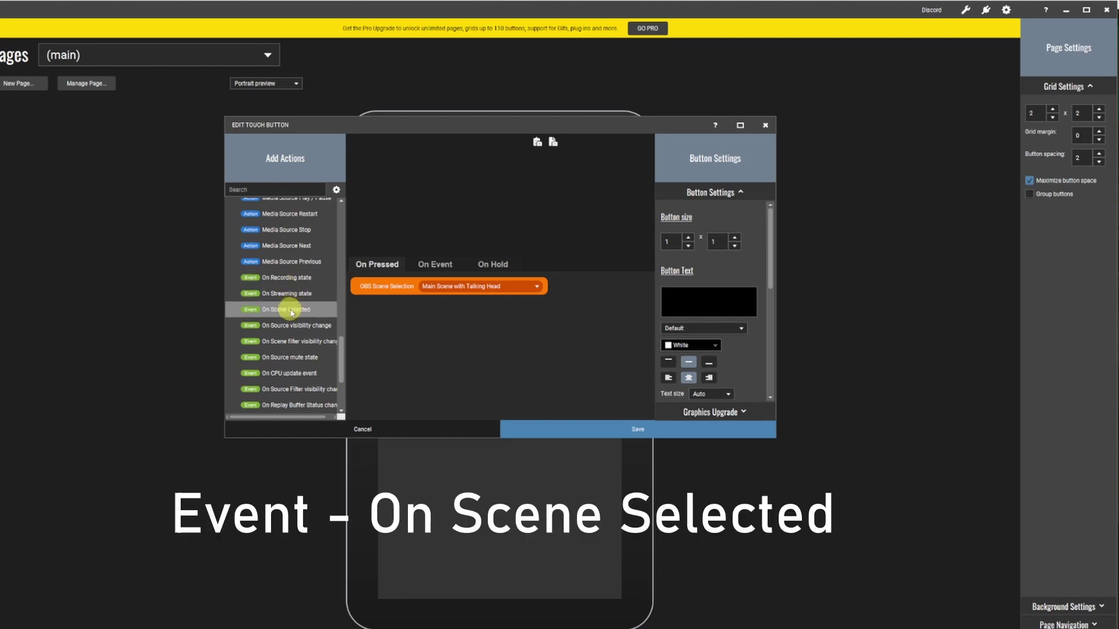
{"action": "double_click", "coordinate": [291, 311]}
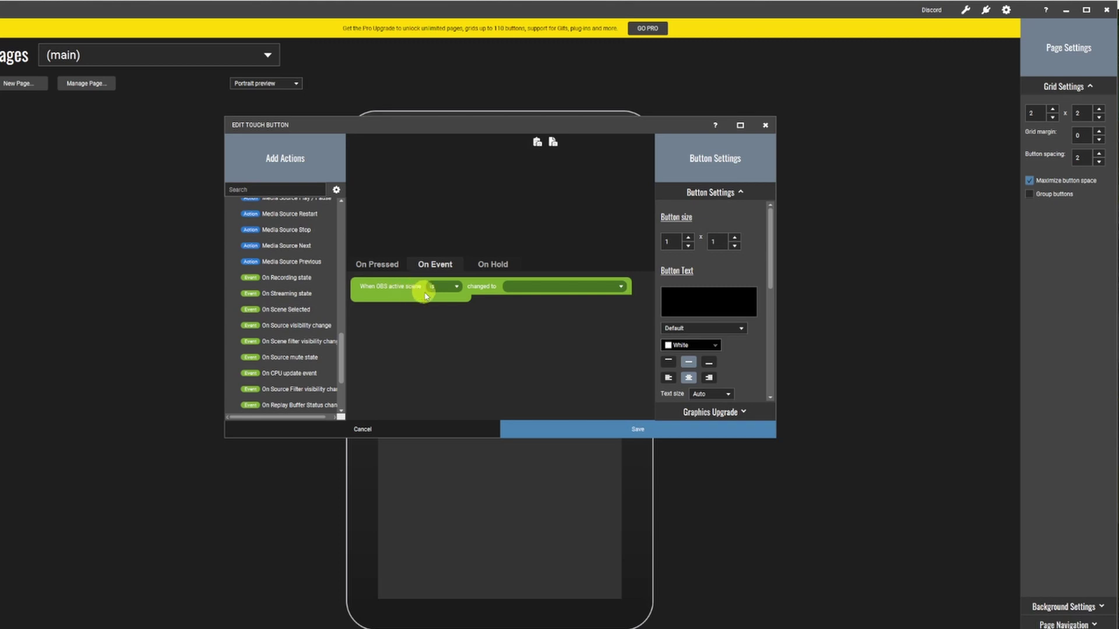
{"action": "left_click", "coordinate": [458, 287]}
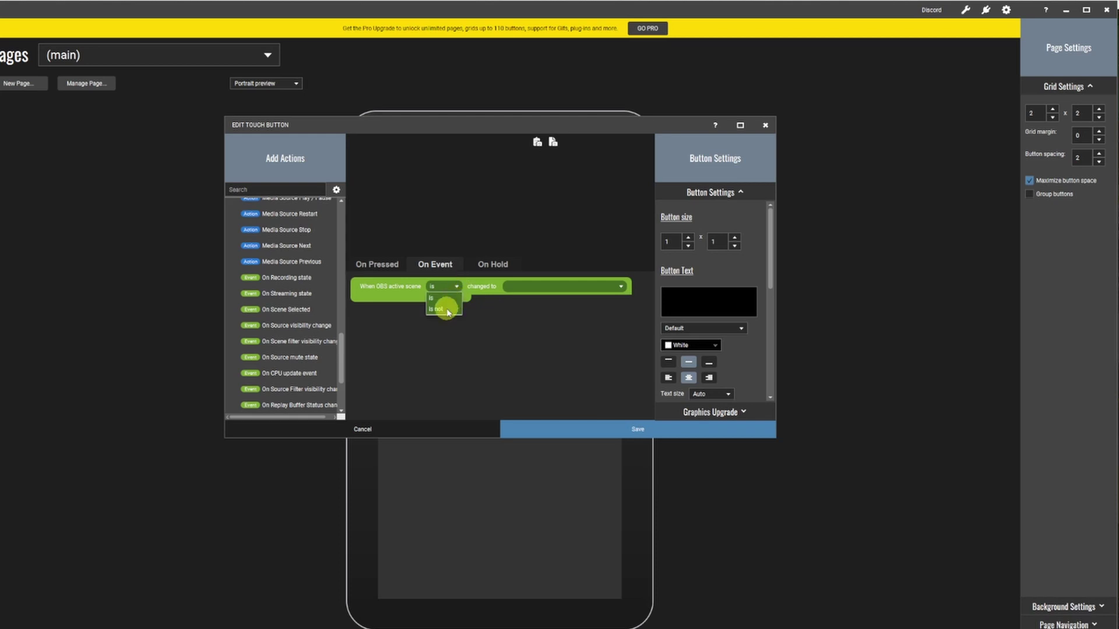
{"action": "left_click", "coordinate": [434, 298]}
{"action": "left_click", "coordinate": [538, 287]}
{"action": "left_click", "coordinate": [540, 299]}
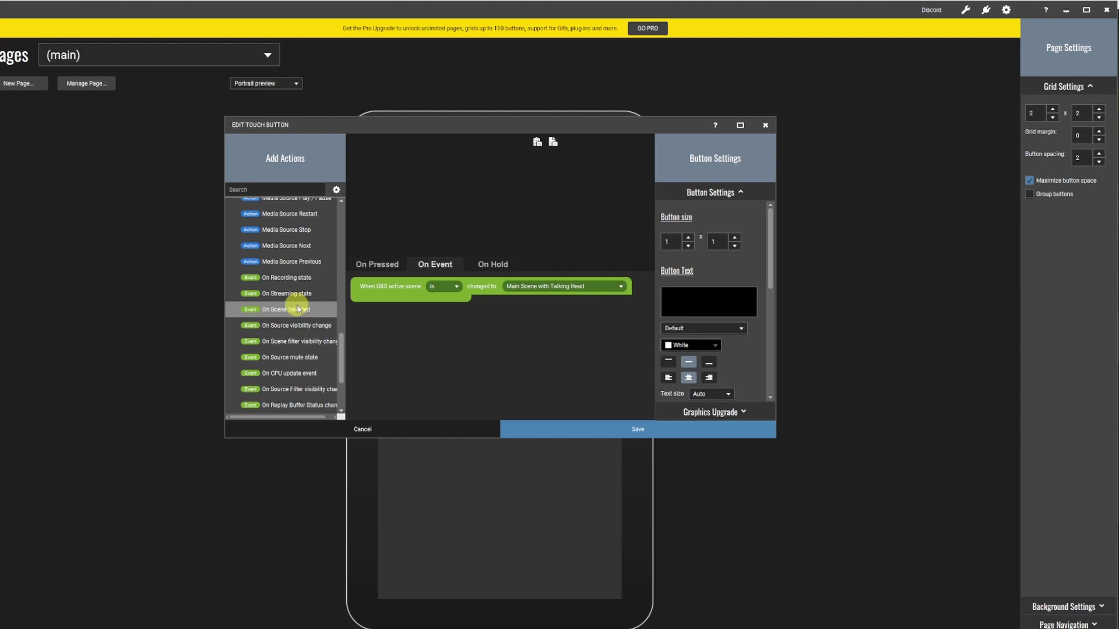
Add a second On Scene Selected event for when the OBS active scene is not changed to Main Scene with Talking Head
{"action": "left_click_drag", "start_coordinate": [297, 309], "coordinate": [431, 322]}
{"action": "left_click", "coordinate": [458, 322]}
{"action": "left_click", "coordinate": [438, 345]}
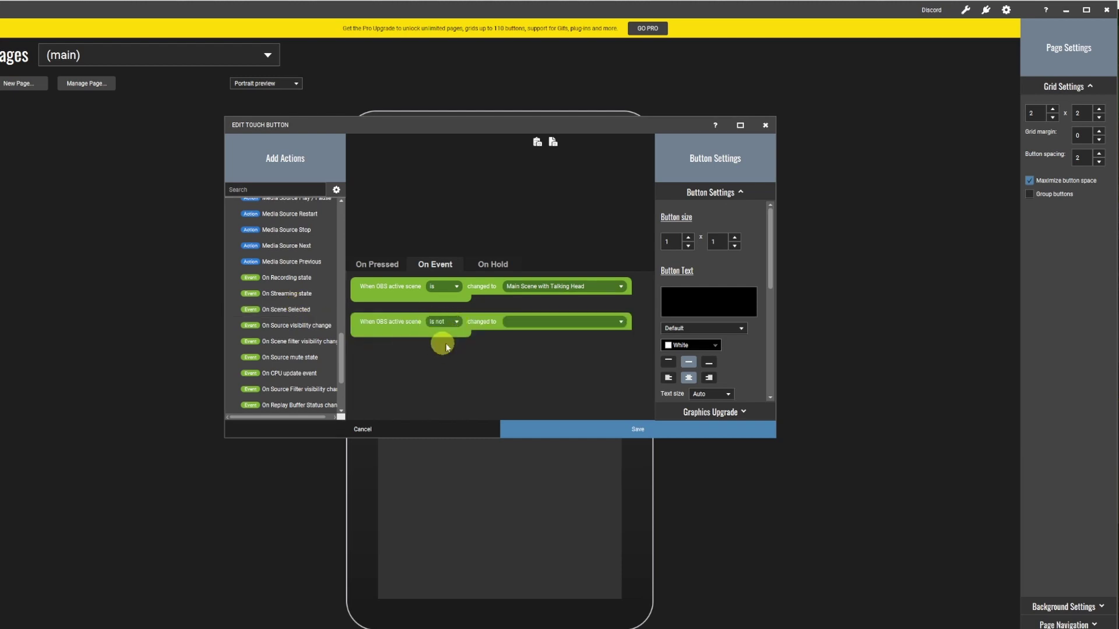
{"action": "left_click", "coordinate": [577, 325]}
{"action": "left_click", "coordinate": [567, 356]}
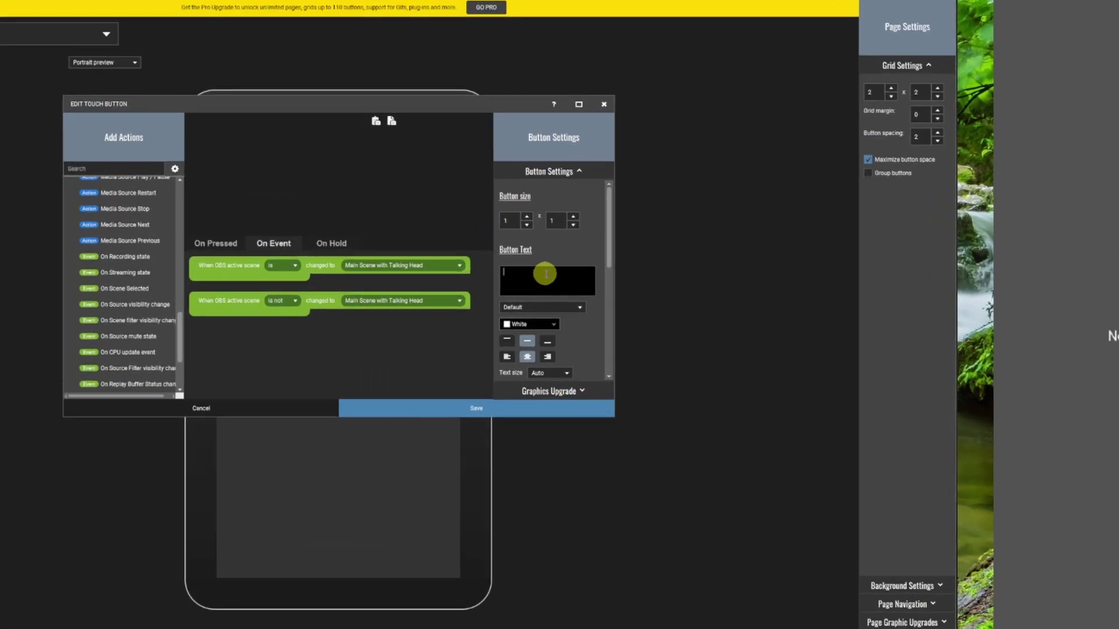
Set the button text to MAIN and view the font and text colour choices, keeping Default and White
{"action": "type", "text": "MAIN"}
{"action": "left_click_drag", "start_coordinate": [607, 244], "coordinate": [610, 281]}
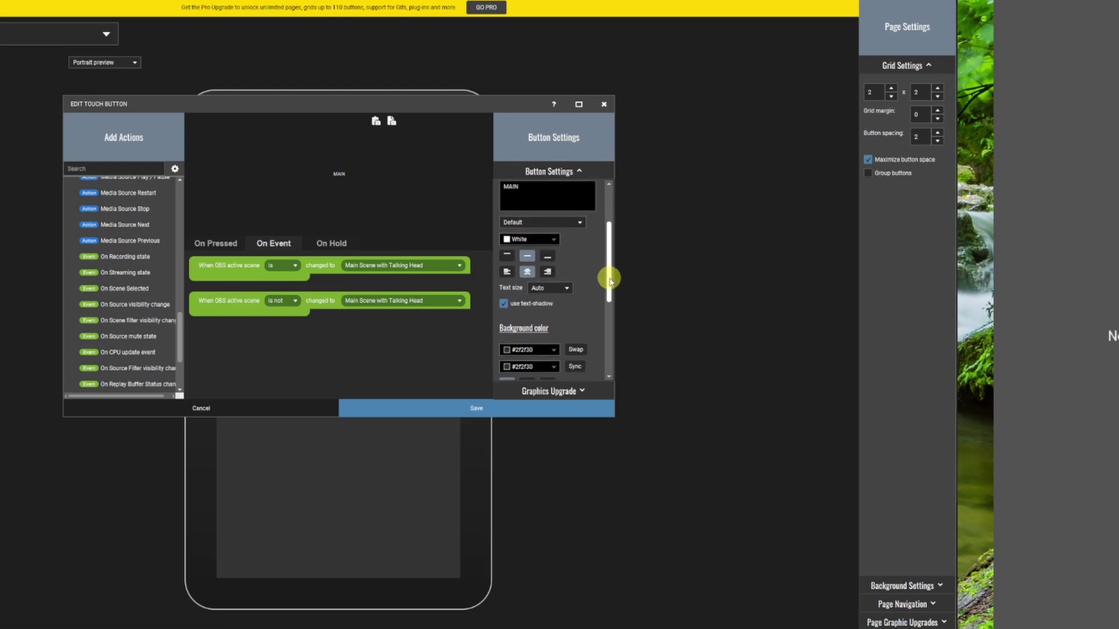
{"action": "left_click", "coordinate": [568, 224]}
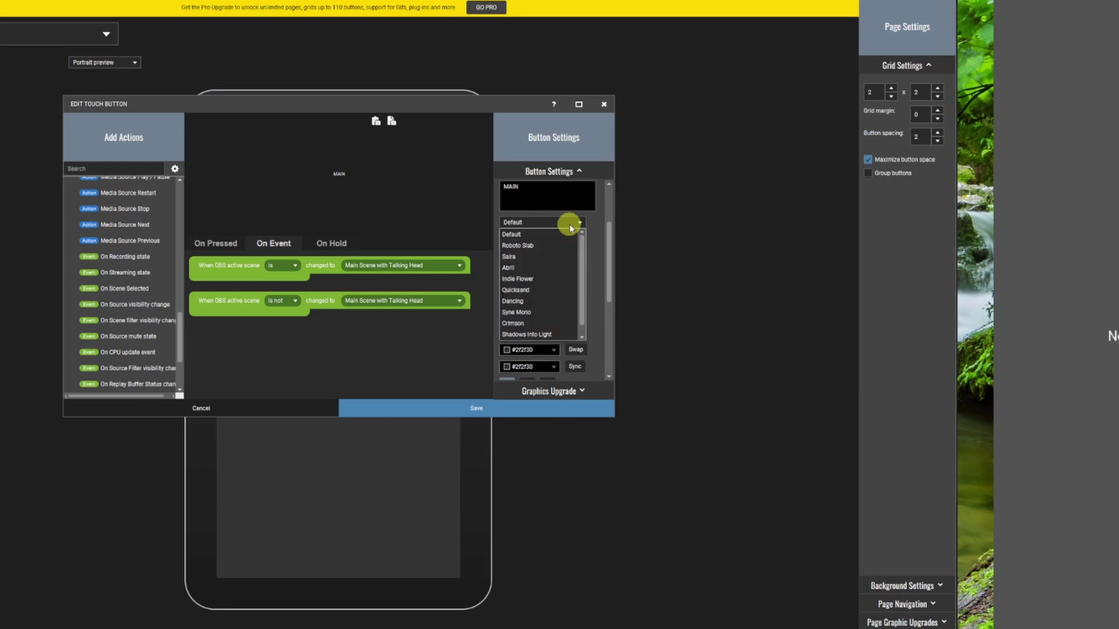
{"action": "left_click", "coordinate": [571, 227]}
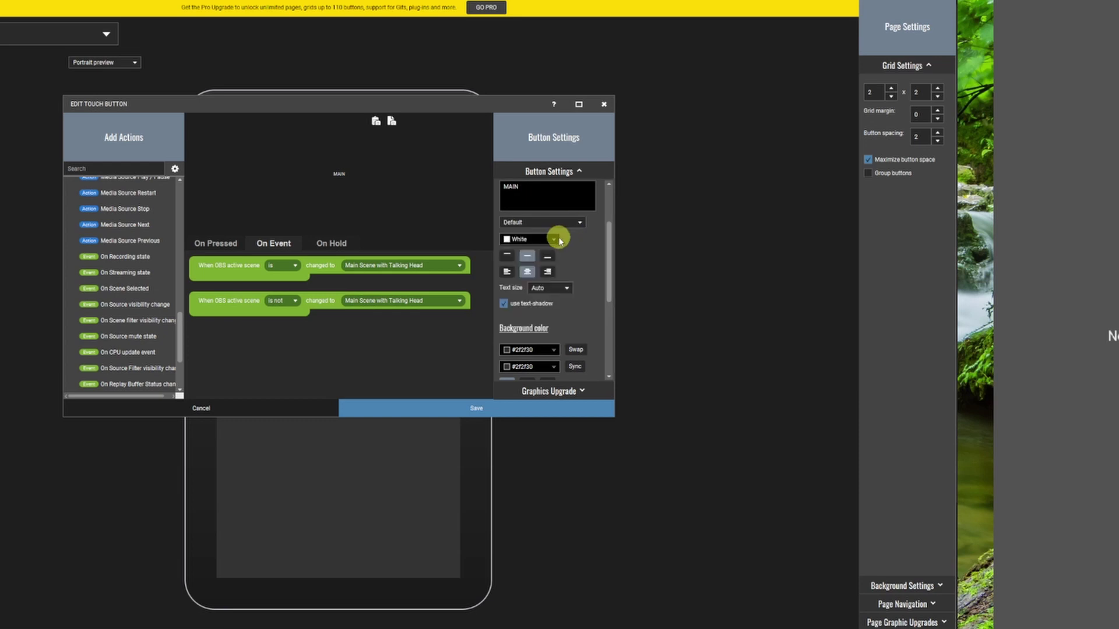
{"action": "left_click", "coordinate": [554, 241]}
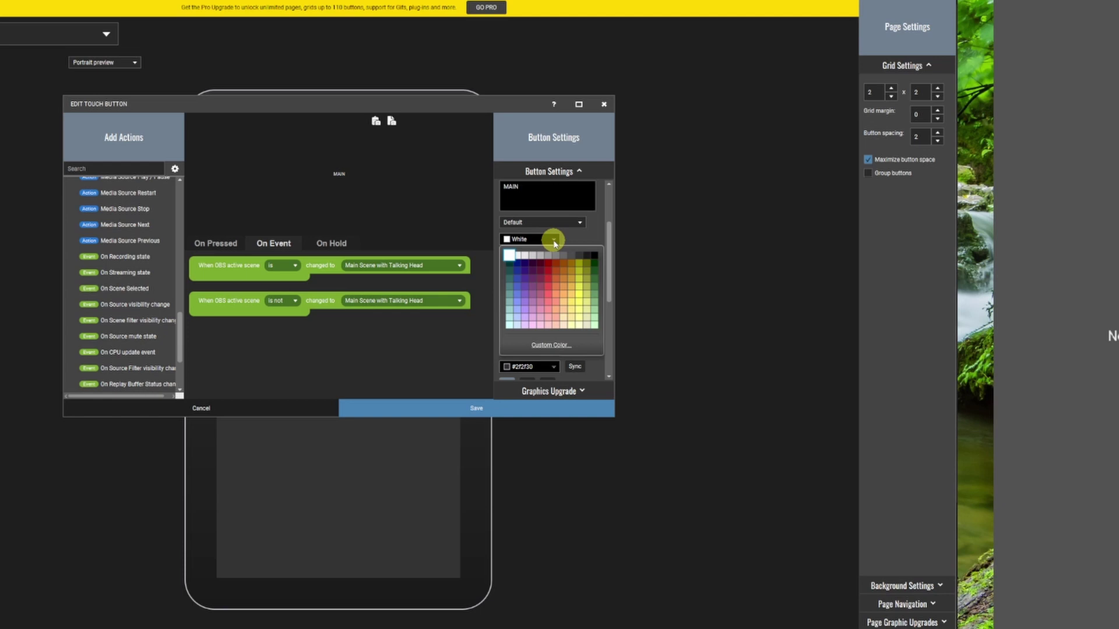
{"action": "left_click", "coordinate": [554, 241]}
{"action": "left_click_drag", "start_coordinate": [606, 240], "coordinate": [609, 251]}
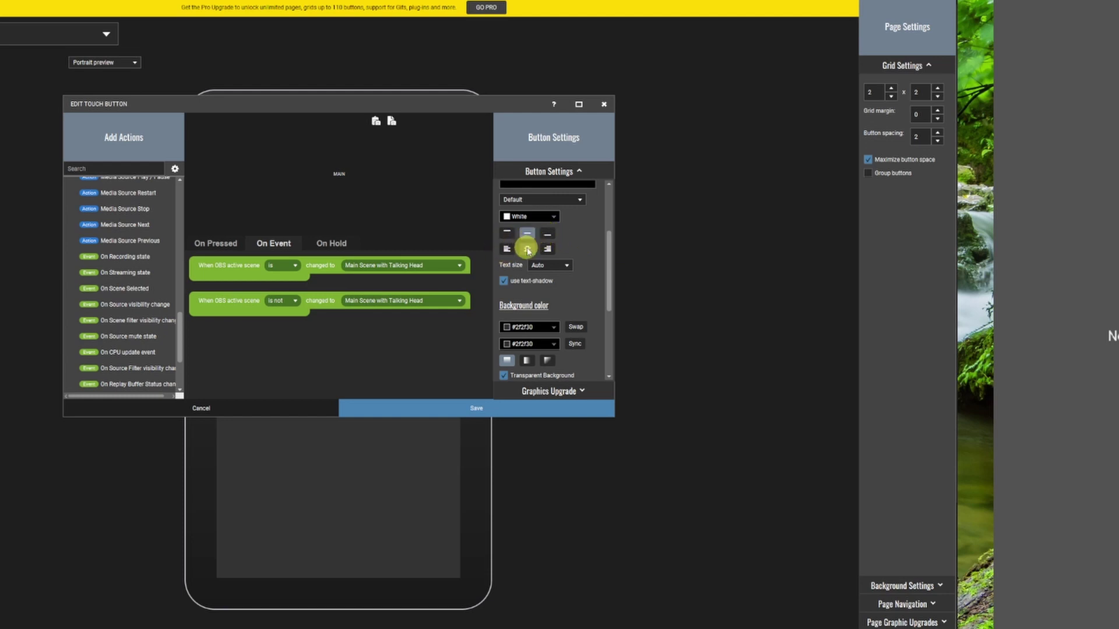
Give the button the home icon from the Flat White icon pack
{"action": "left_click_drag", "start_coordinate": [607, 253], "coordinate": [607, 320]}
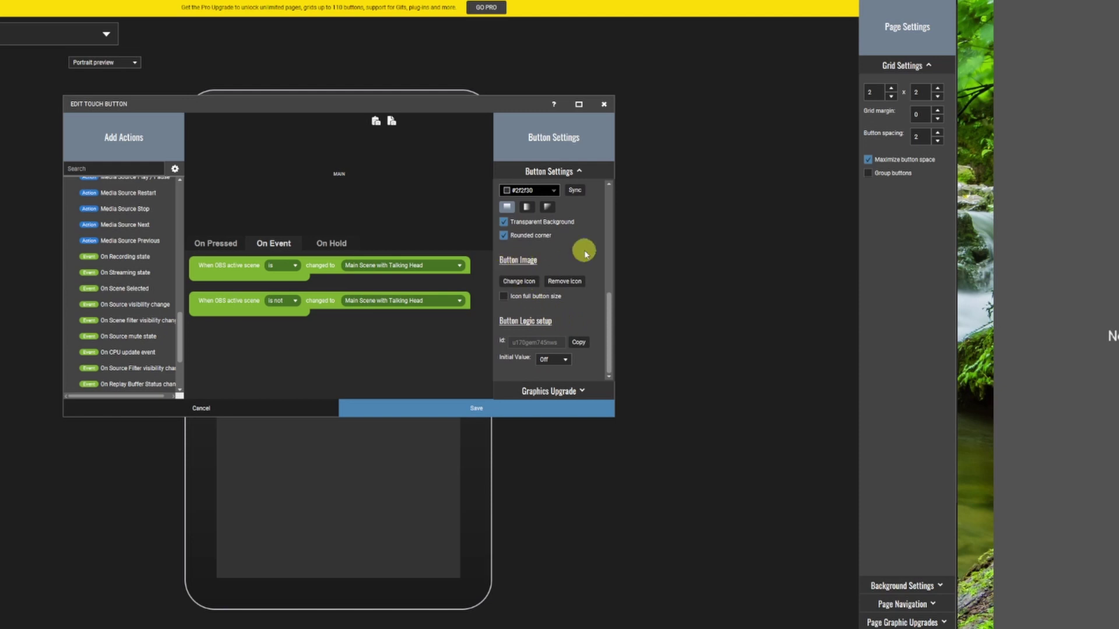
{"action": "left_click", "coordinate": [530, 283]}
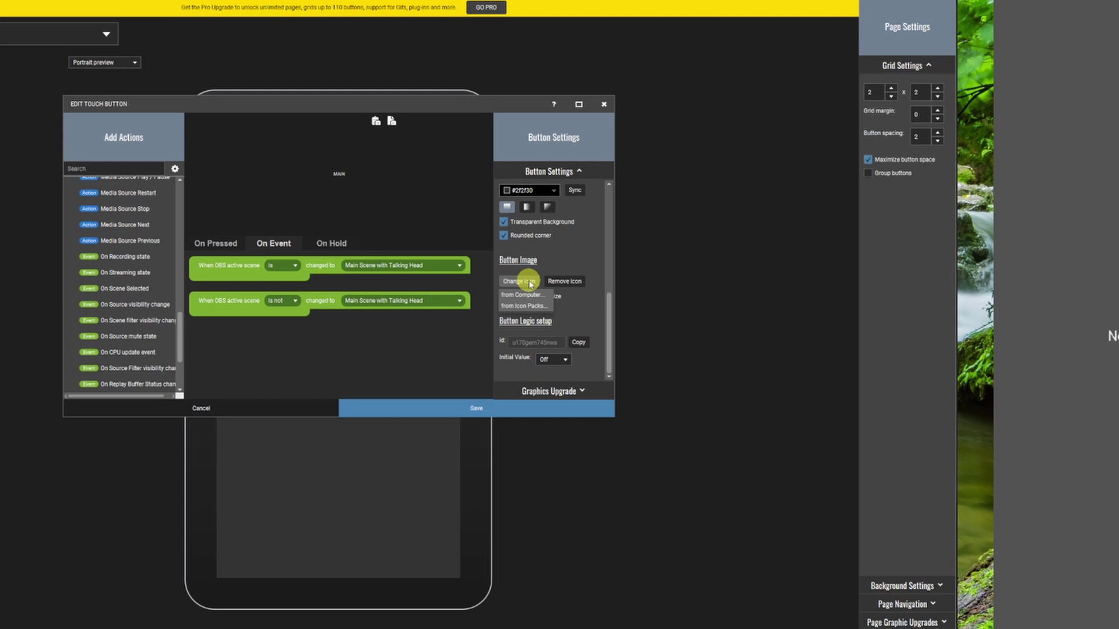
{"action": "left_click", "coordinate": [535, 307]}
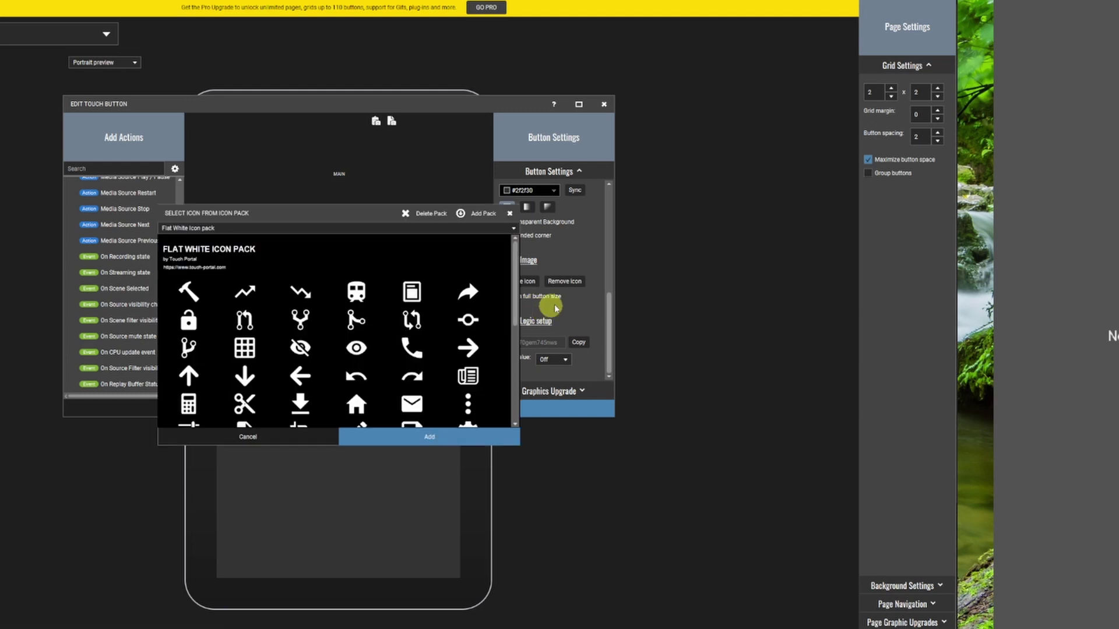
{"action": "left_click_drag", "start_coordinate": [514, 273], "coordinate": [513, 297]}
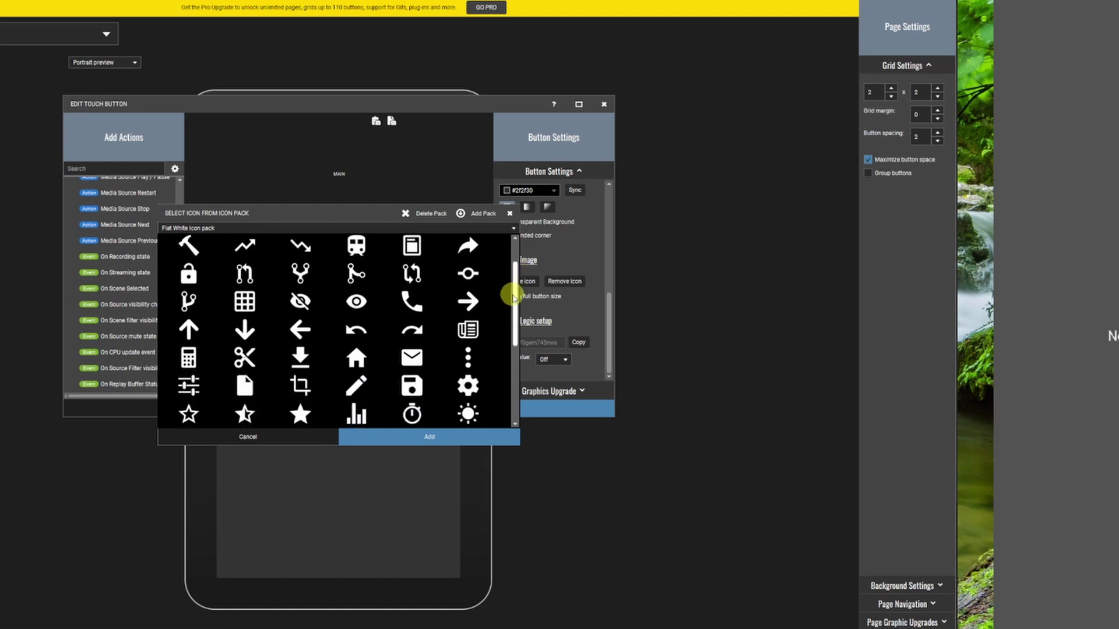
{"action": "left_click_drag", "start_coordinate": [512, 297], "coordinate": [511, 303]}
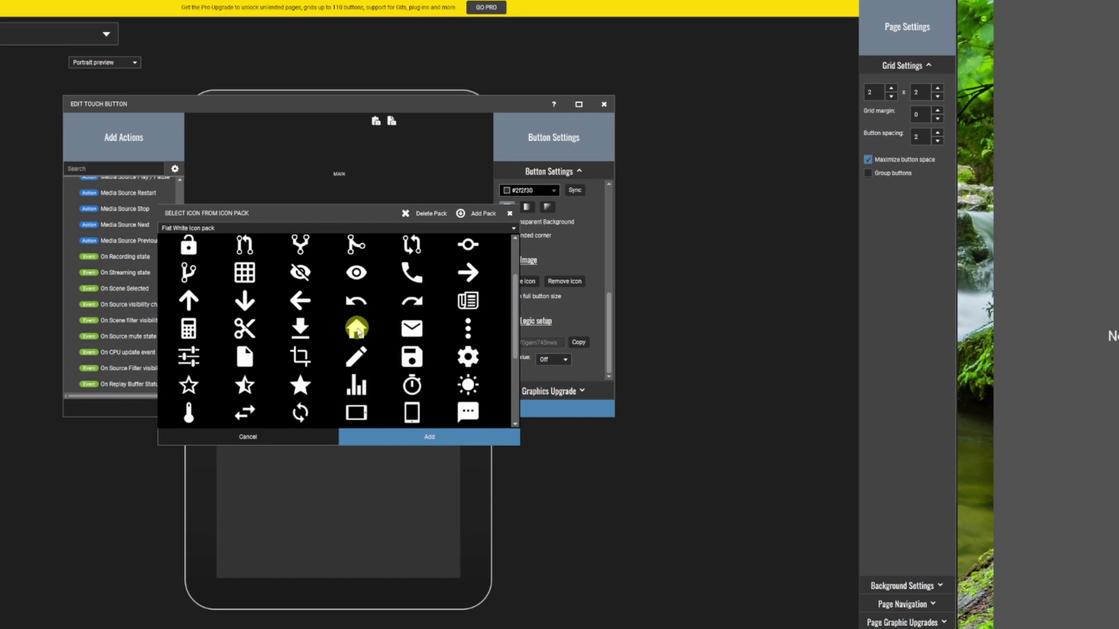
{"action": "left_click", "coordinate": [357, 330]}
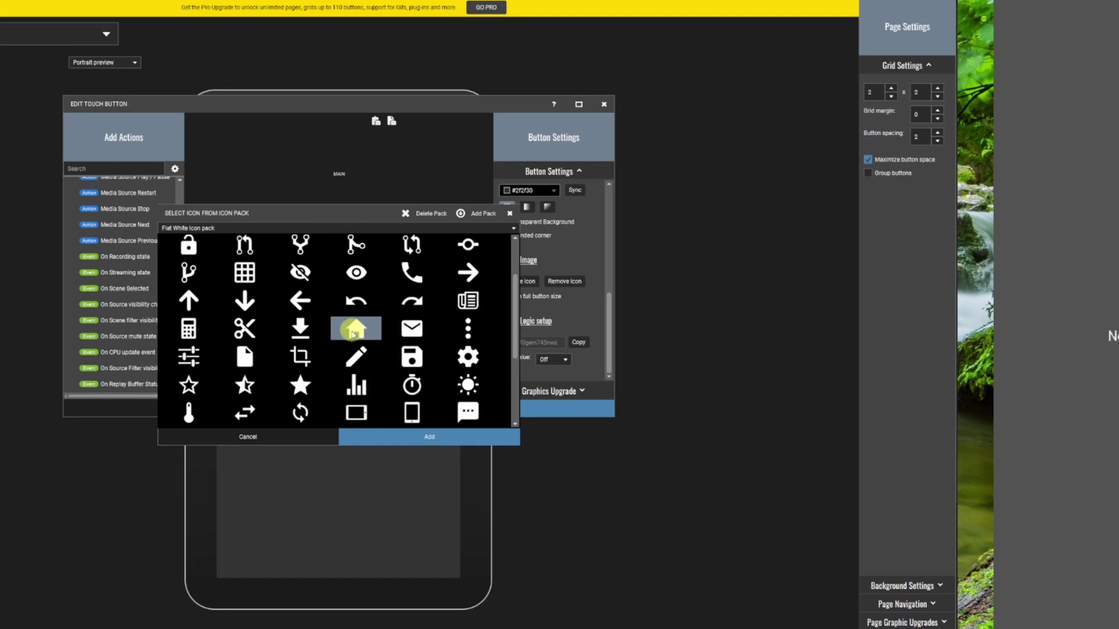
{"action": "left_click", "coordinate": [431, 437]}
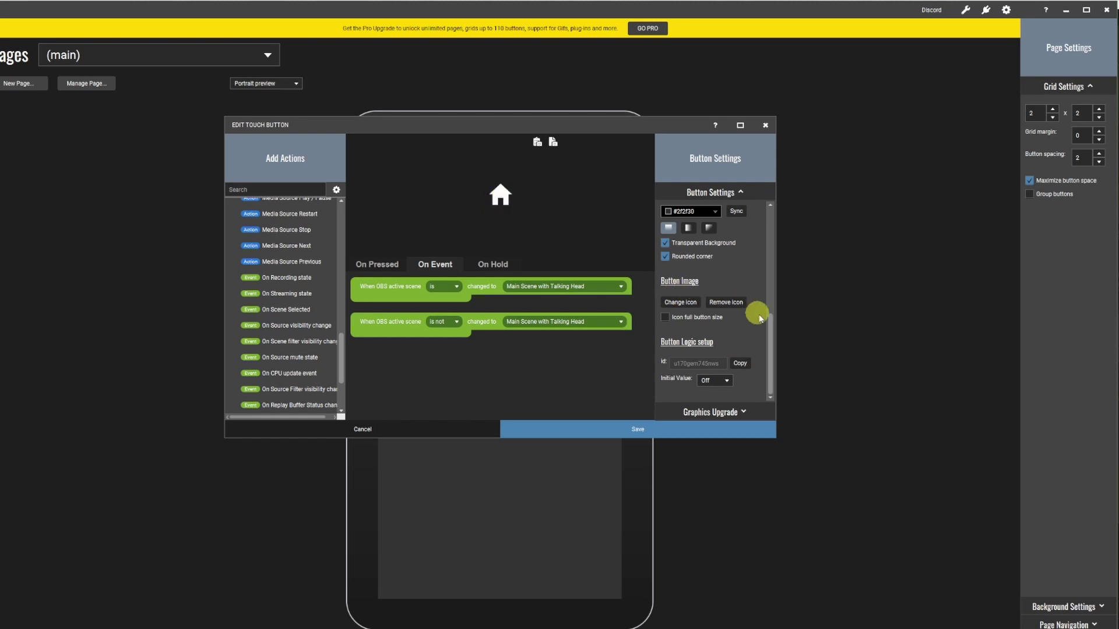
Align the MAIN label to the bottom of the button, beneath the home icon
{"action": "left_click_drag", "start_coordinate": [773, 342], "coordinate": [777, 277]}
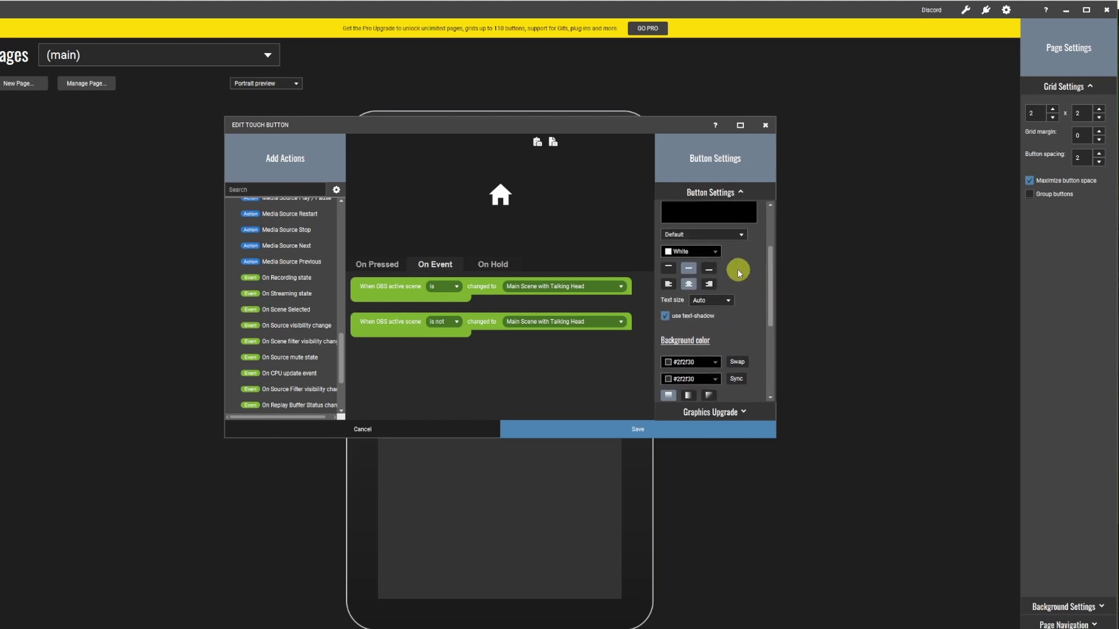
{"action": "left_click", "coordinate": [669, 269]}
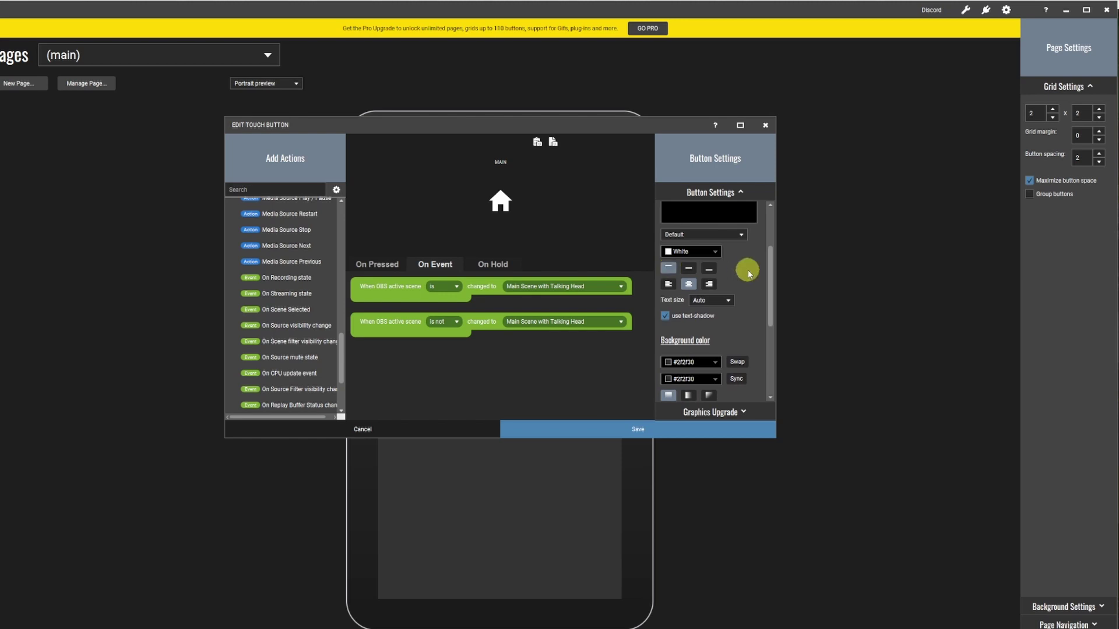
{"action": "left_click", "coordinate": [709, 268]}
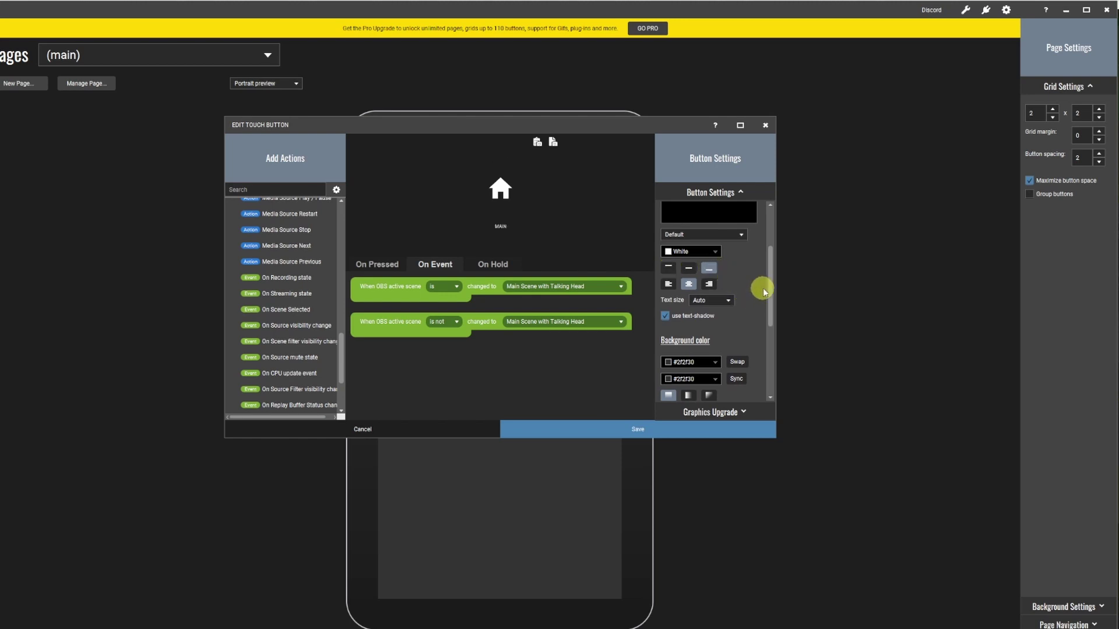
{"action": "left_click_drag", "start_coordinate": [770, 285], "coordinate": [769, 323]}
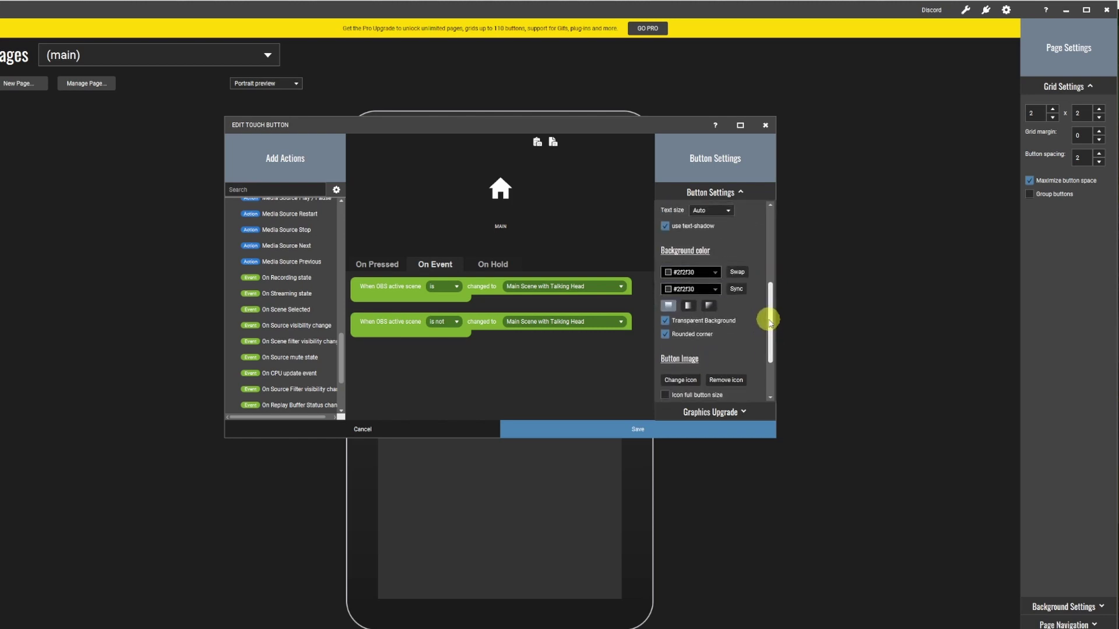
Save the MAIN button, reopen it for editing and turn off its transparent background
{"action": "left_click", "coordinate": [651, 430]}
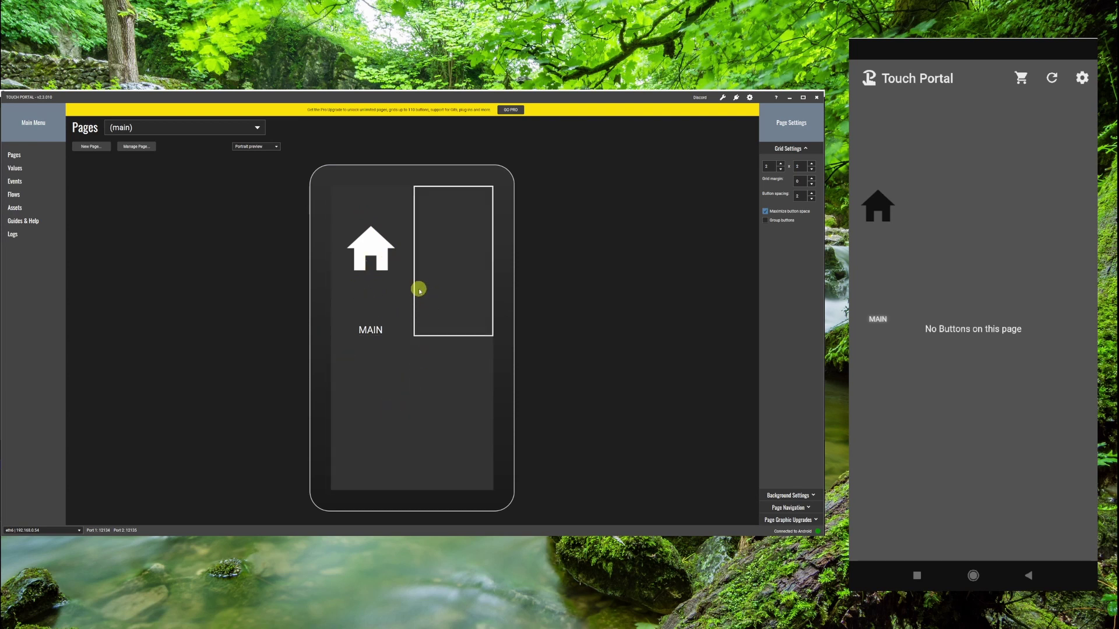
{"action": "left_click", "coordinate": [385, 315]}
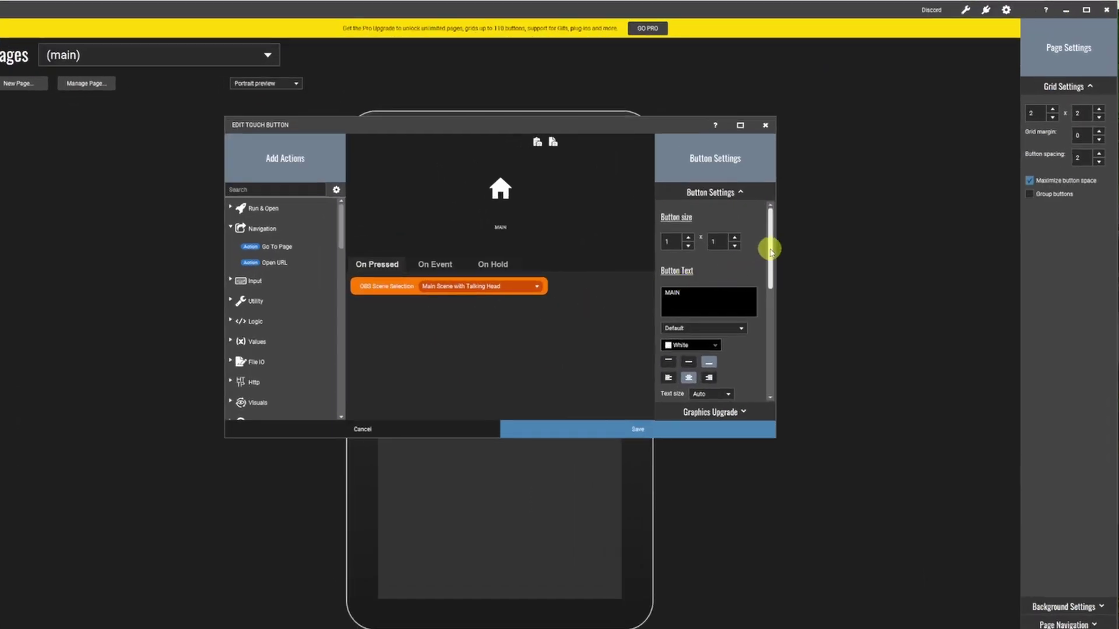
{"action": "left_click_drag", "start_coordinate": [770, 249], "coordinate": [769, 317]}
{"action": "left_click", "coordinate": [667, 312]}
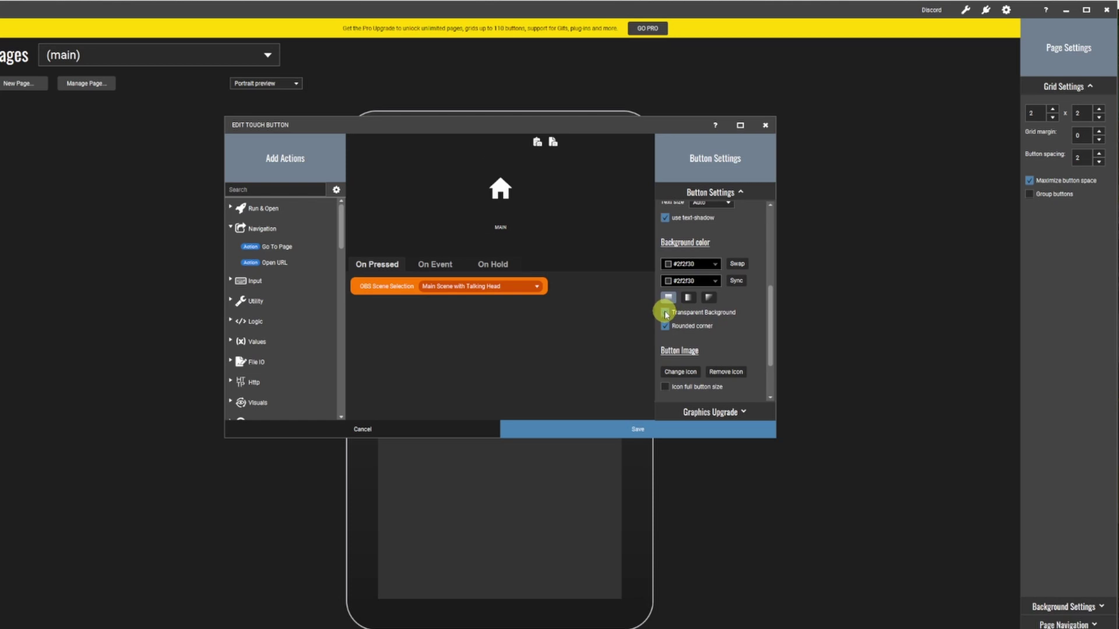
{"action": "left_click", "coordinate": [665, 313]}
Set both background colours of the MAIN button to green #336633 and save the button
{"action": "left_click", "coordinate": [714, 264]}
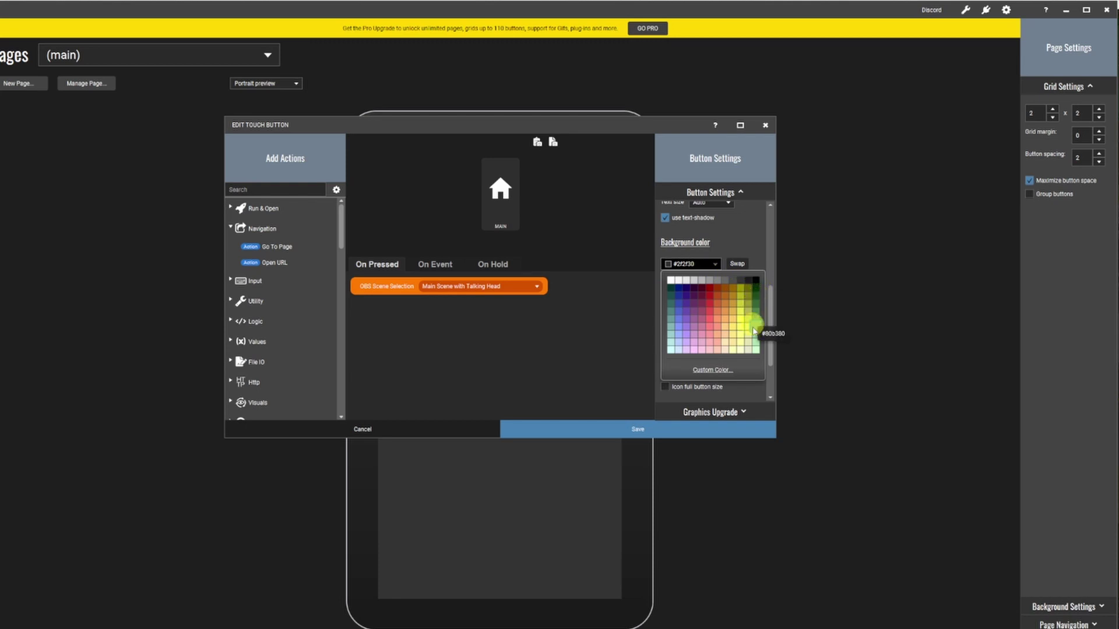
{"action": "left_click", "coordinate": [751, 301]}
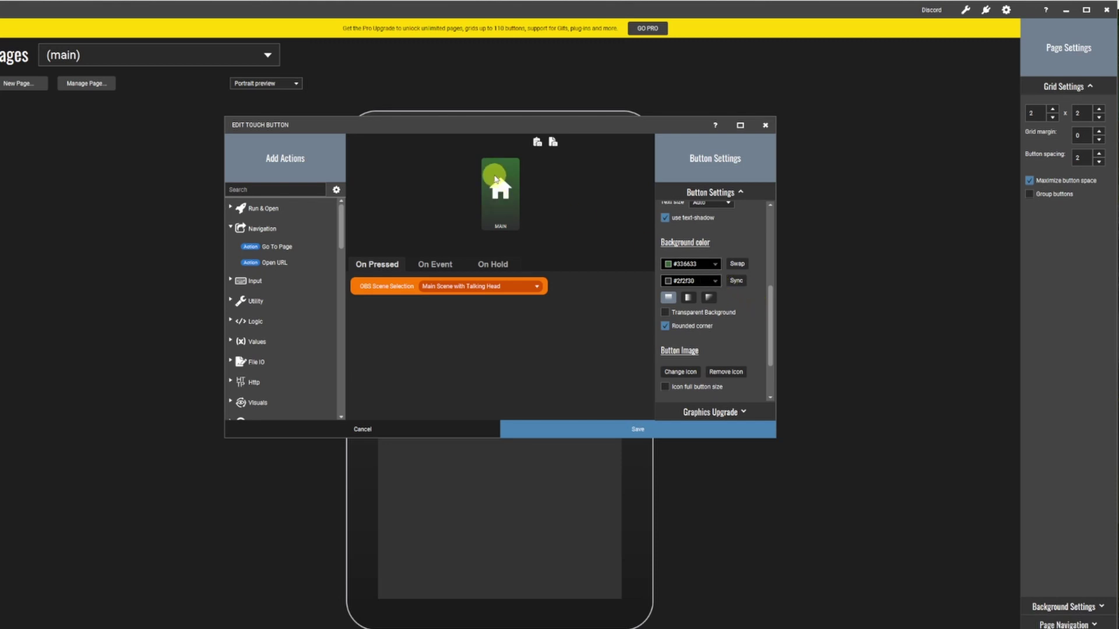
{"action": "left_click", "coordinate": [715, 282]}
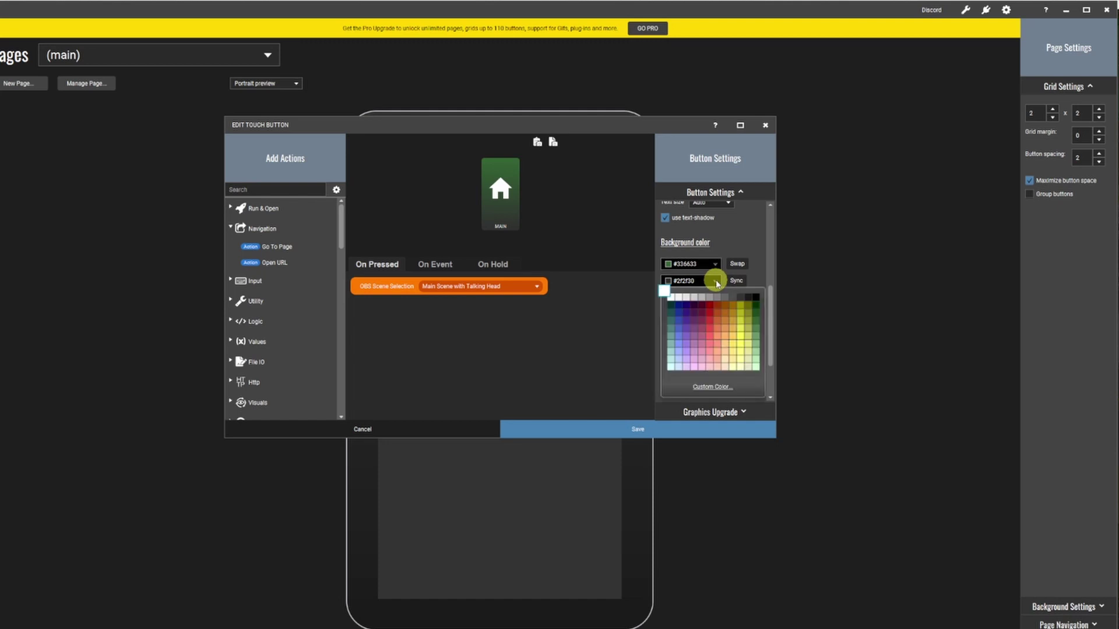
{"action": "left_click", "coordinate": [758, 319]}
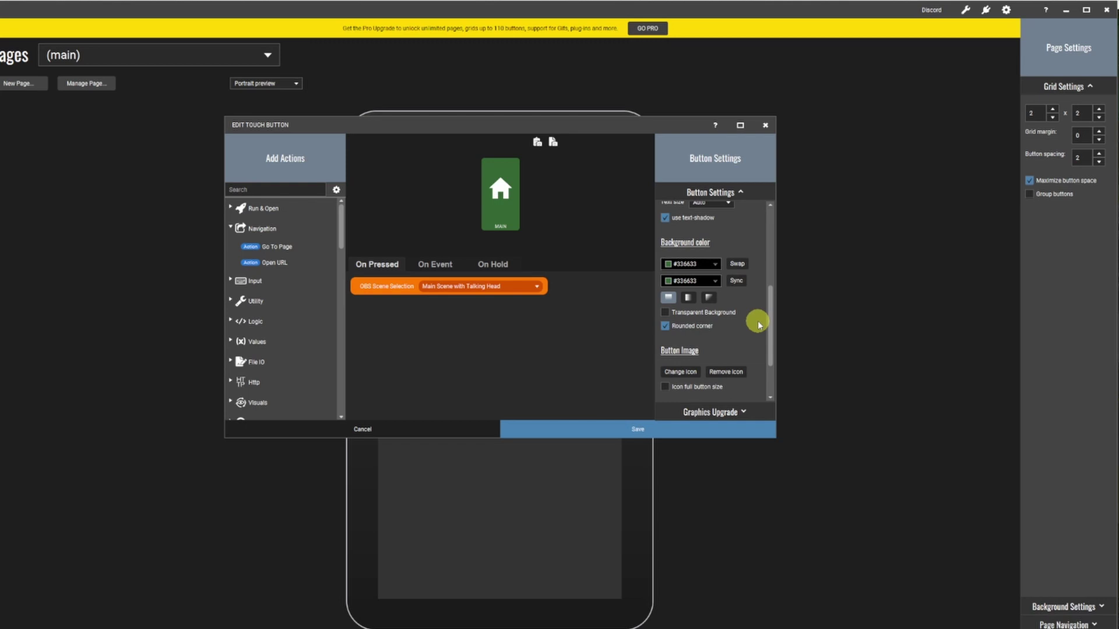
{"action": "left_click", "coordinate": [632, 425]}
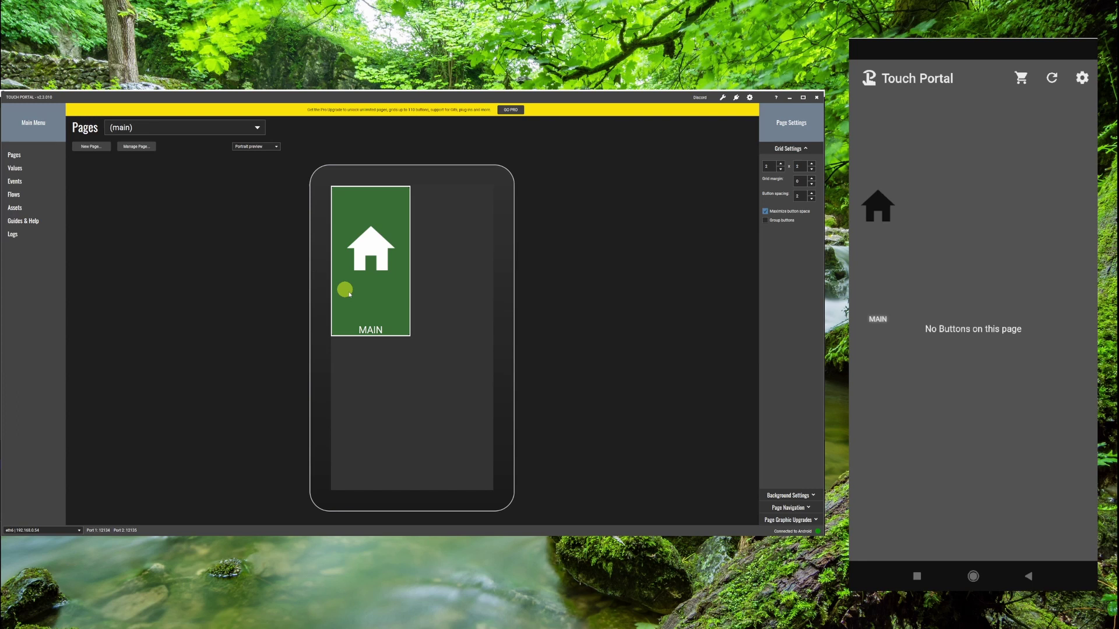
Create a button in the empty cell beside MAIN with an OBS Set Scene action for Content with Small Talking Head
{"action": "left_click", "coordinate": [436, 272]}
{"action": "left_click_drag", "start_coordinate": [342, 238], "coordinate": [344, 282]}
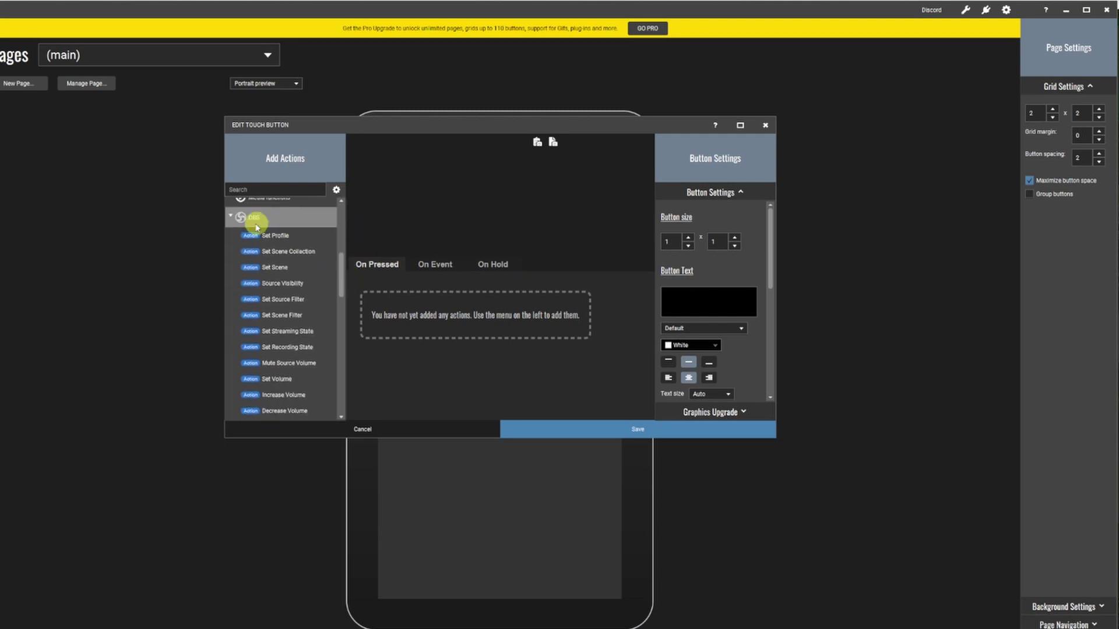
{"action": "double_click", "coordinate": [286, 266]}
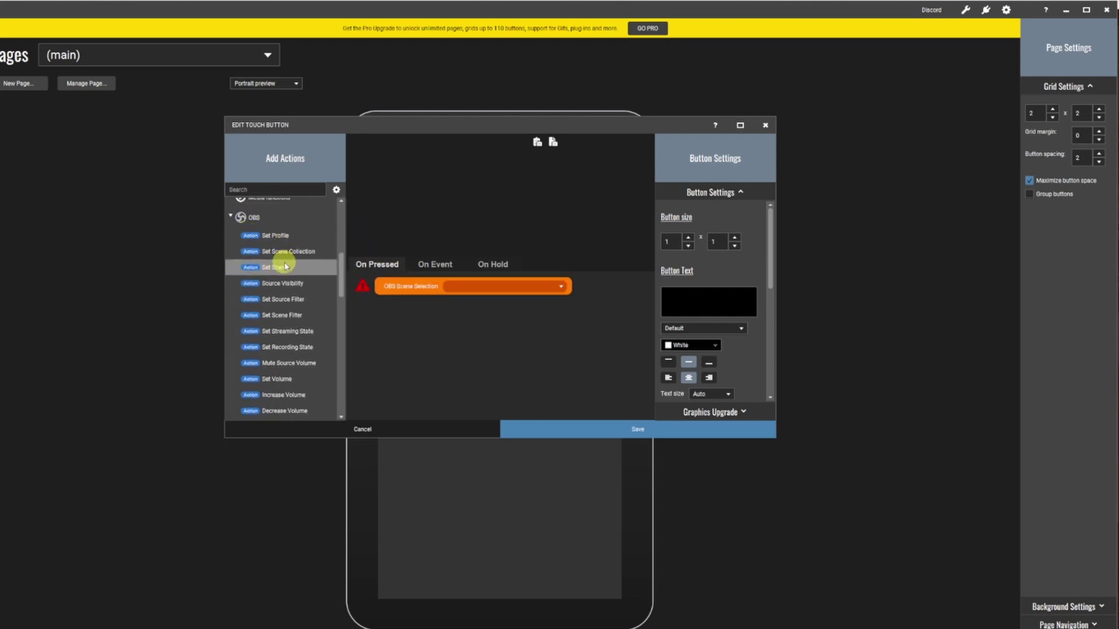
{"action": "left_click", "coordinate": [482, 286]}
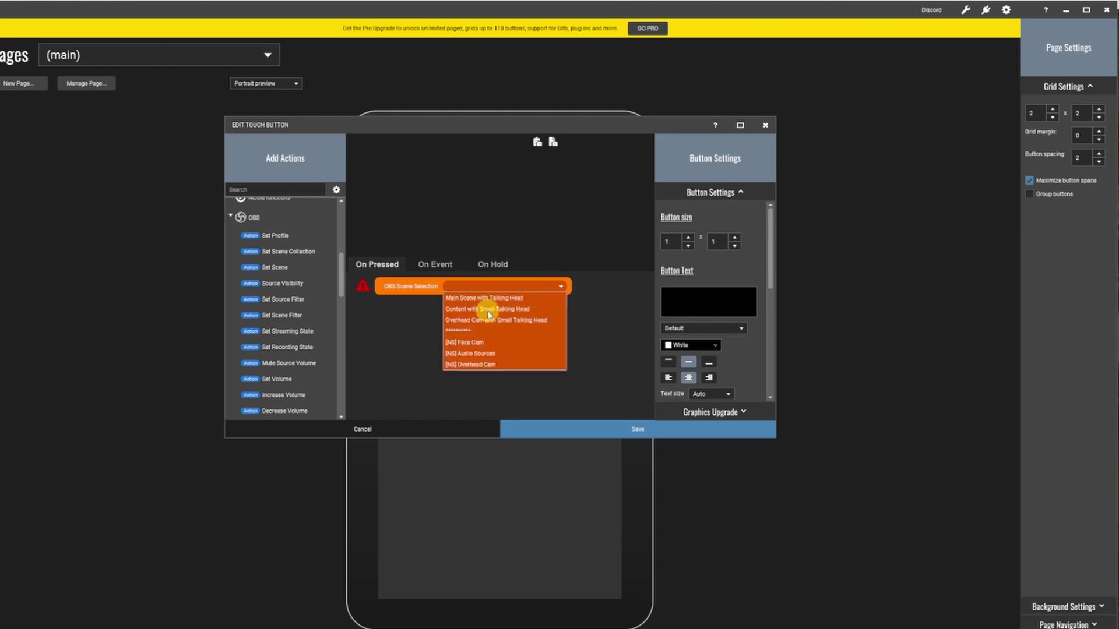
{"action": "left_click", "coordinate": [488, 311]}
Add an On Scene Selected event for when the OBS active scene is changed to Content with Small Talking Head
{"action": "left_click_drag", "start_coordinate": [343, 268], "coordinate": [340, 352]}
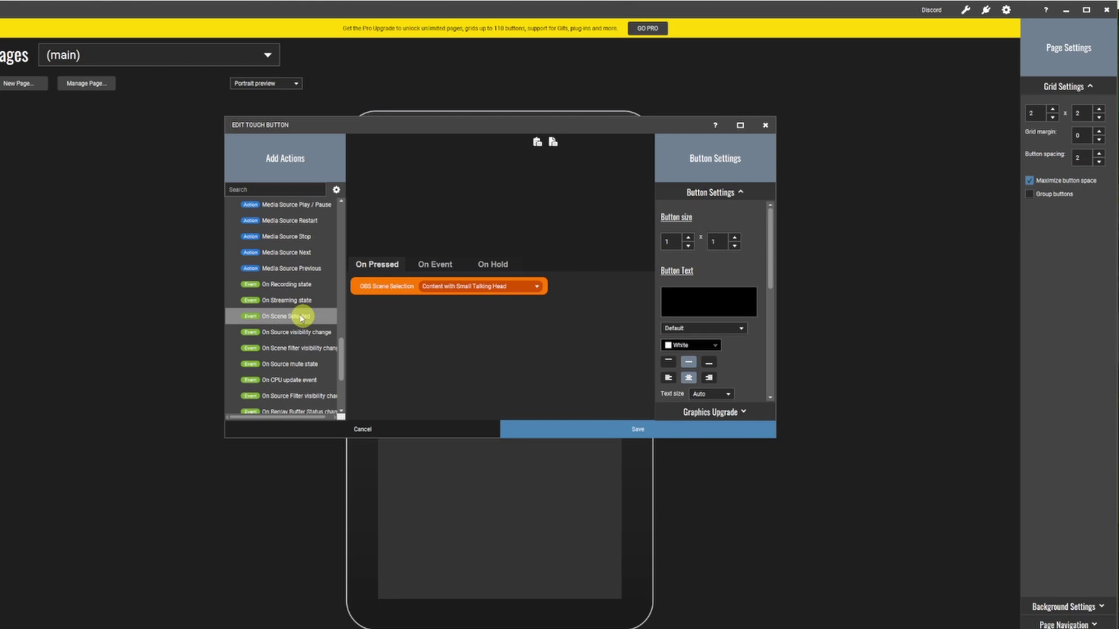
{"action": "left_click", "coordinate": [275, 316]}
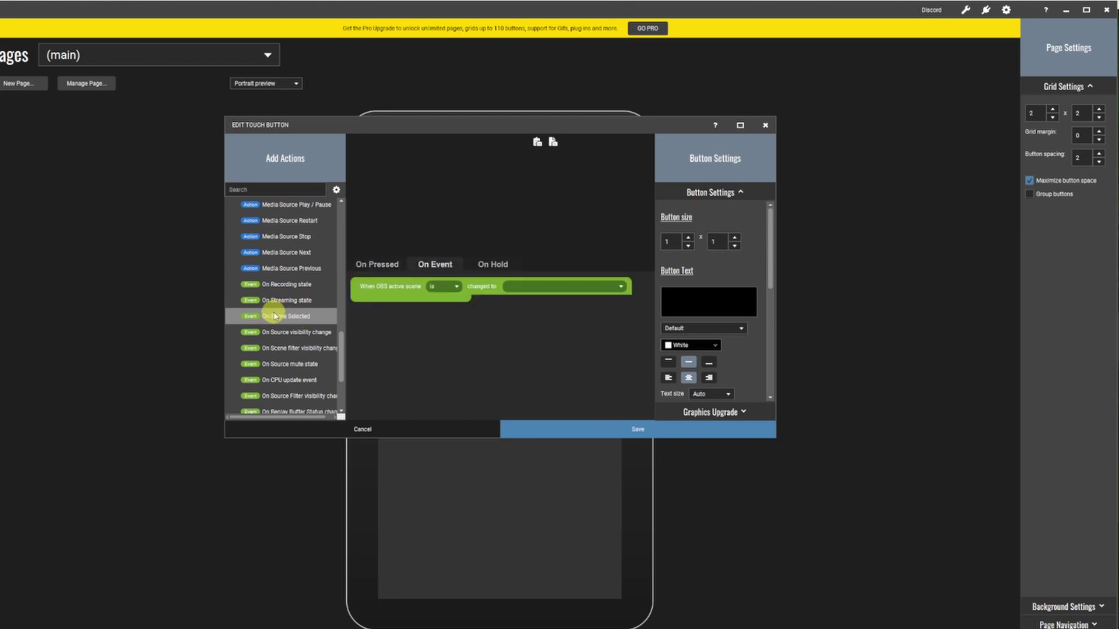
{"action": "left_click", "coordinate": [531, 290]}
{"action": "left_click", "coordinate": [536, 312]}
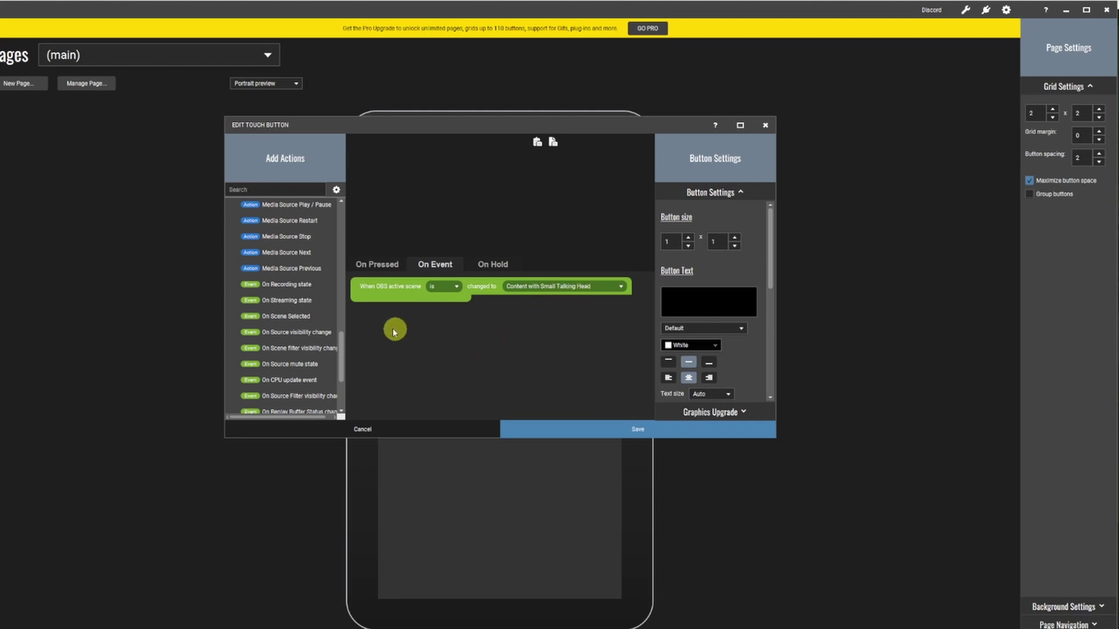
Add a second On Scene Selected event for when the OBS active scene is not changed to Content with Small Talking Head
{"action": "double_click", "coordinate": [292, 319]}
{"action": "left_click", "coordinate": [436, 321]}
{"action": "left_click", "coordinate": [439, 345]}
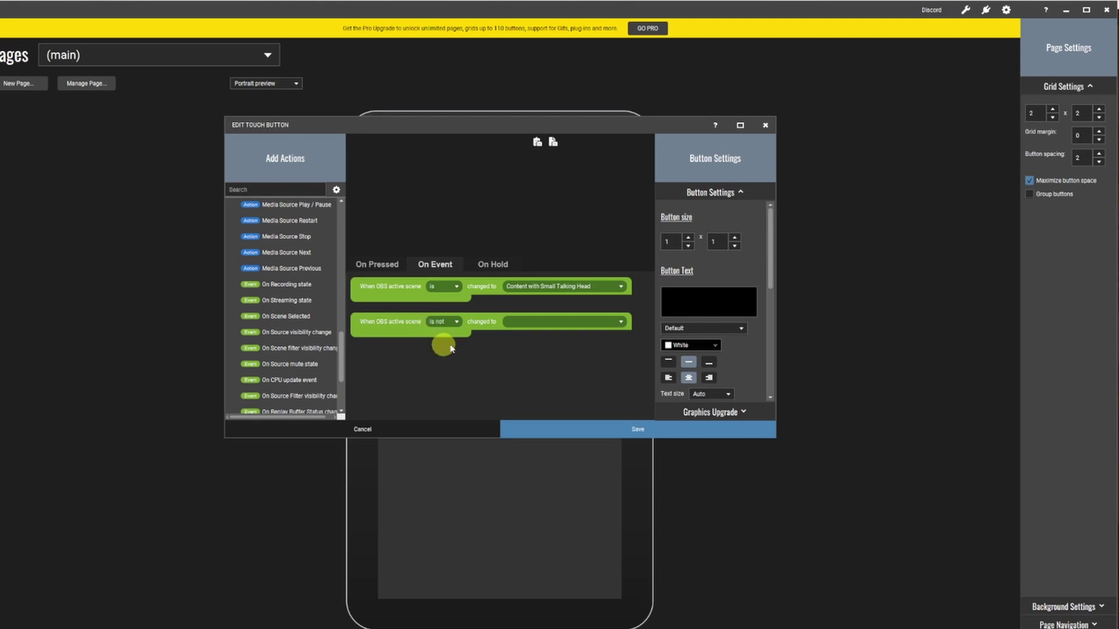
{"action": "left_click", "coordinate": [553, 325]}
{"action": "left_click", "coordinate": [554, 345]}
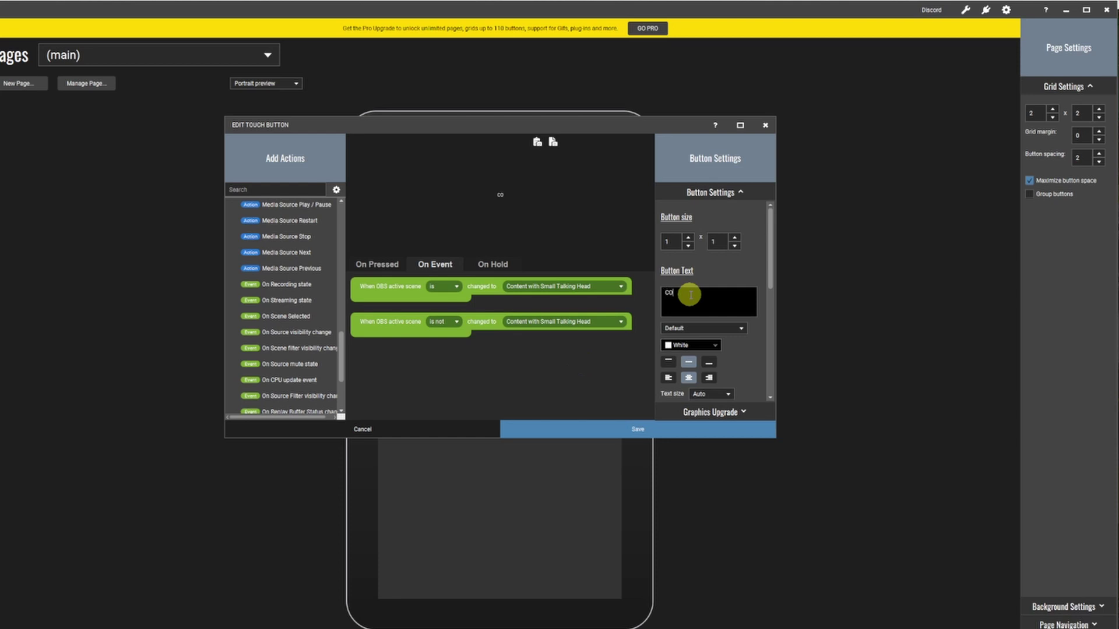
Label the button CONTENT and give it the 3x3 grid icon from the Flat White icon pack
{"action": "scroll", "coordinate": [734, 297], "scroll_direction": "down", "scroll_amount": 3}
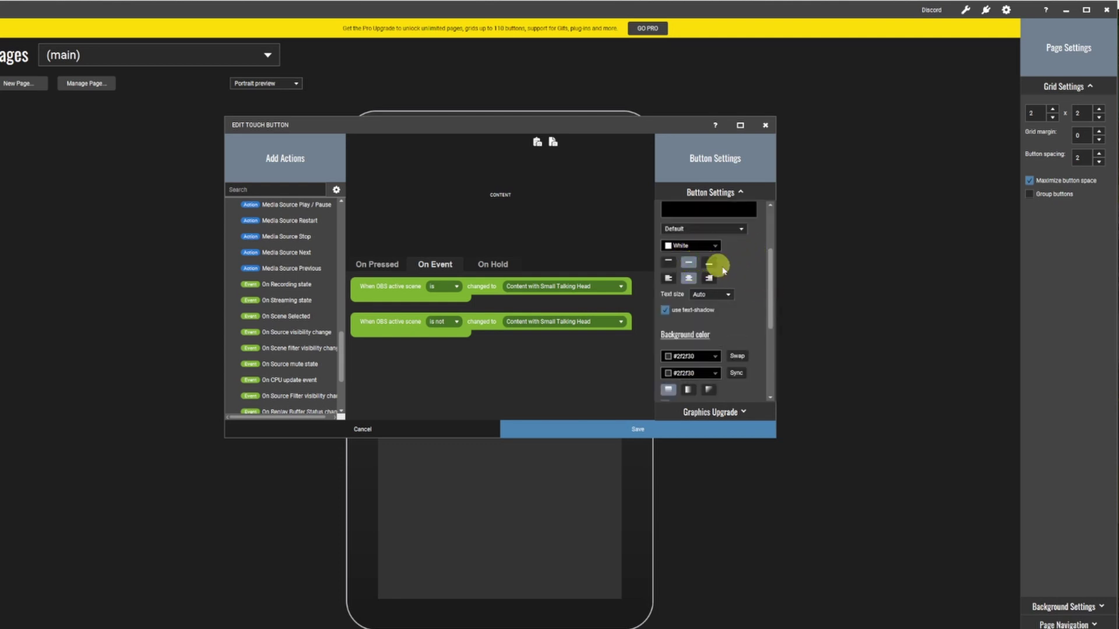
{"action": "left_click_drag", "start_coordinate": [769, 270], "coordinate": [769, 355]}
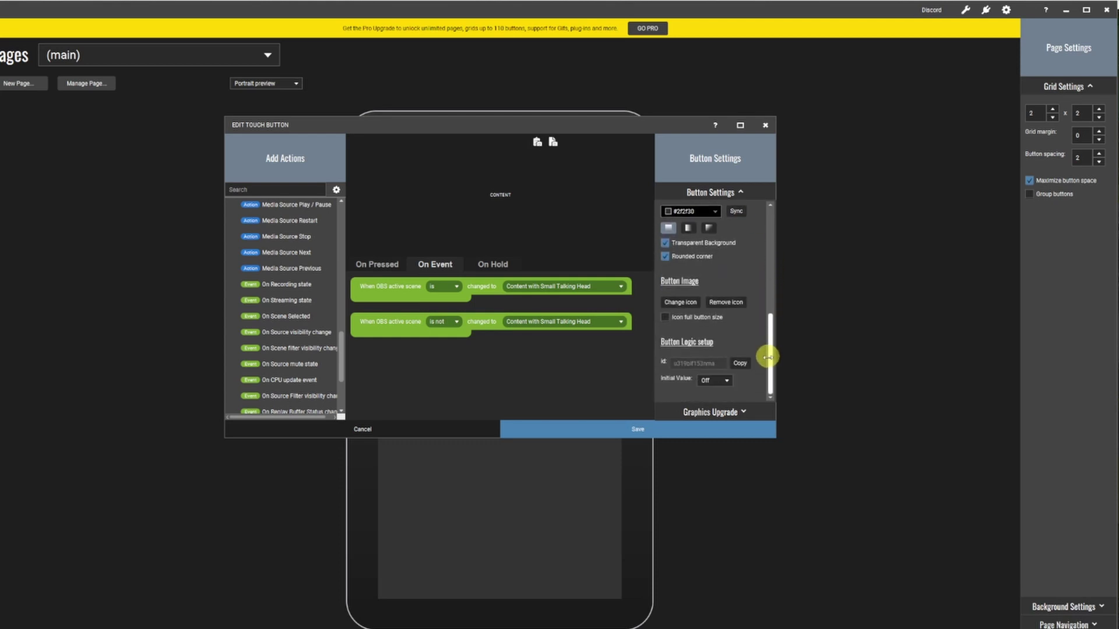
{"action": "left_click", "coordinate": [683, 302]}
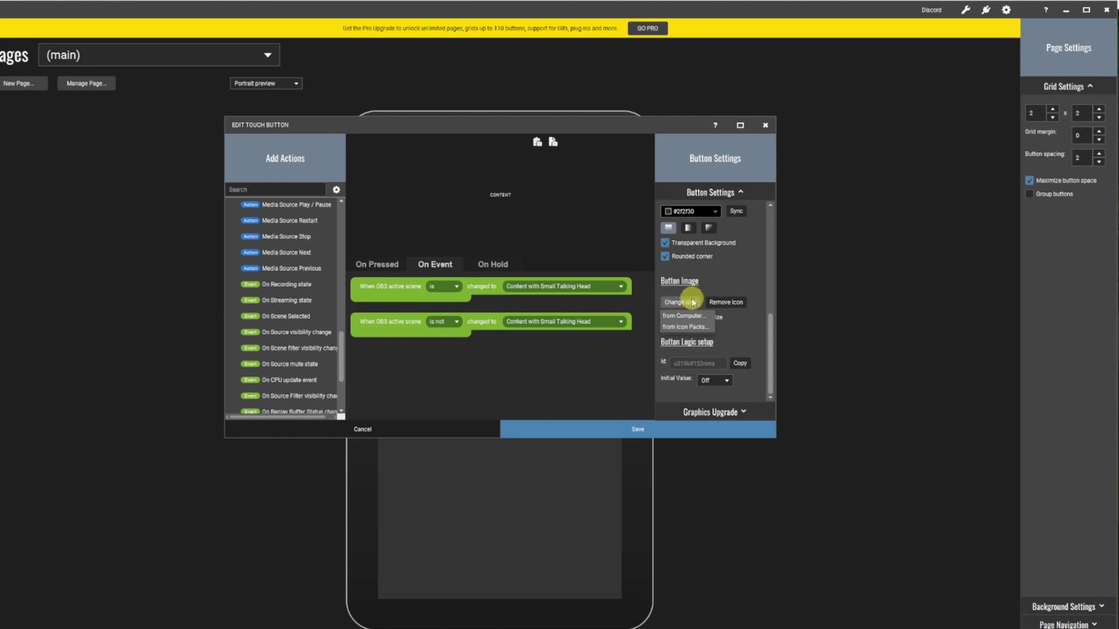
{"action": "left_click", "coordinate": [685, 326]}
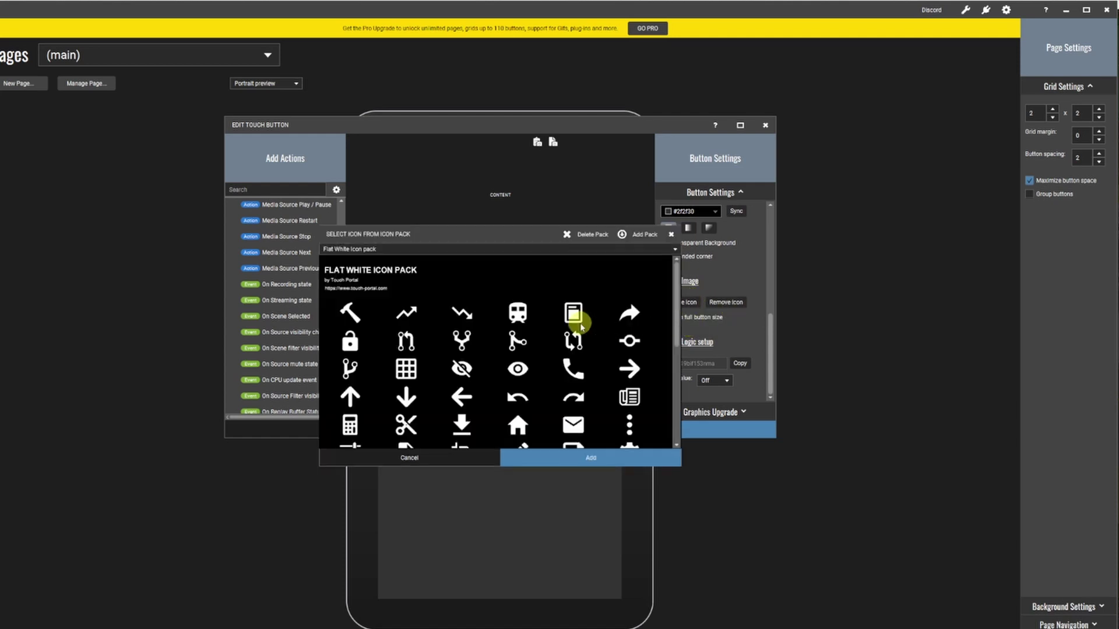
{"action": "scroll", "coordinate": [679, 299], "scroll_direction": "down", "scroll_amount": 2}
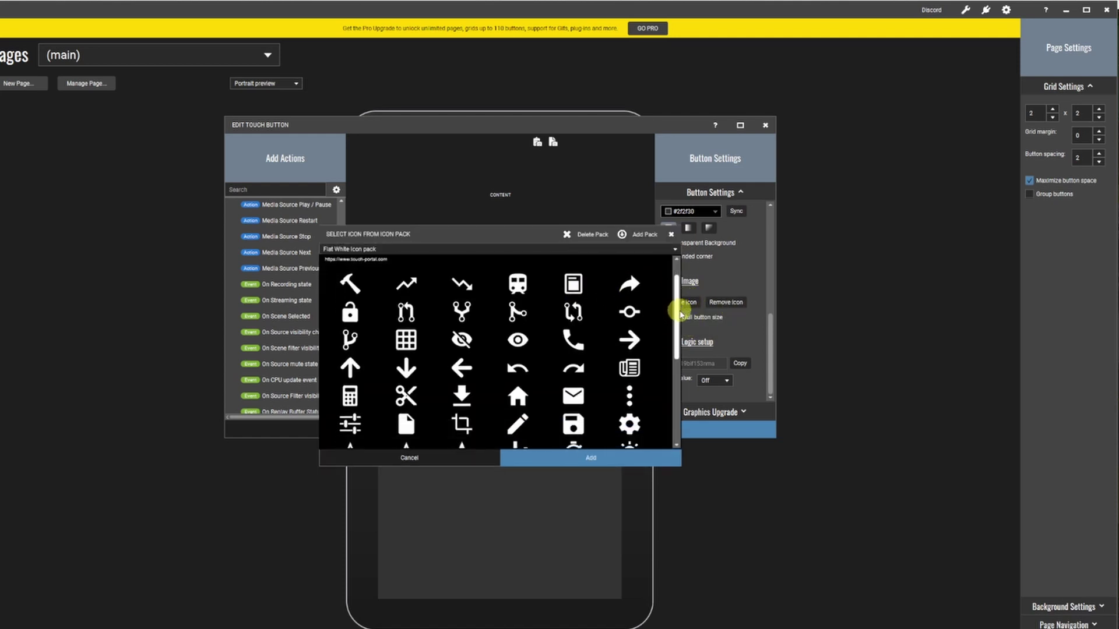
{"action": "scroll", "coordinate": [680, 318], "scroll_direction": "down", "scroll_amount": 1}
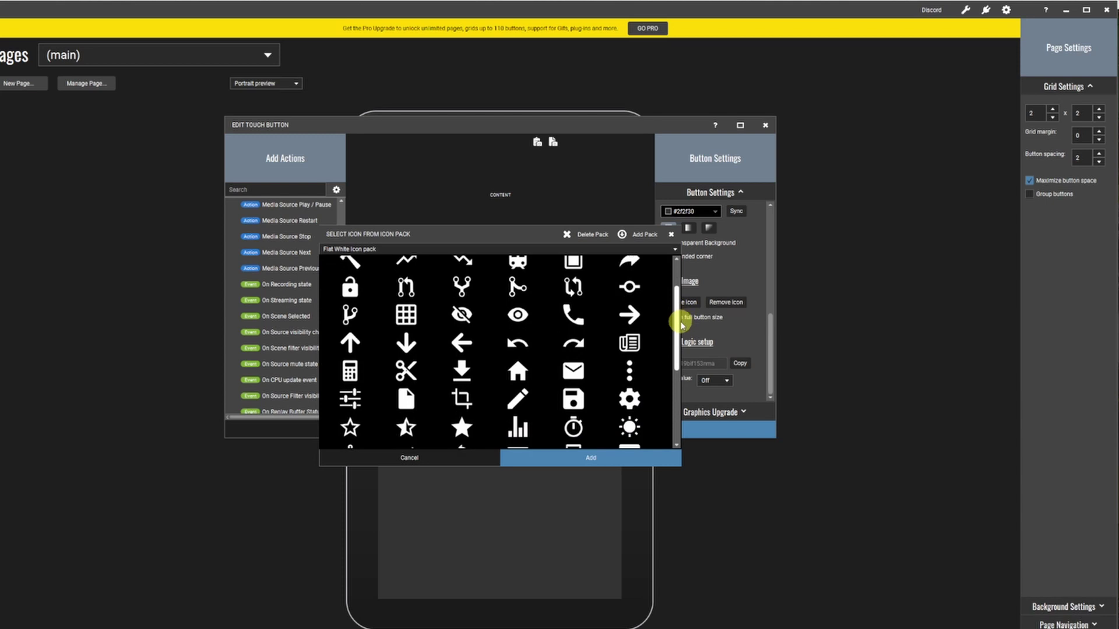
{"action": "left_click", "coordinate": [408, 317]}
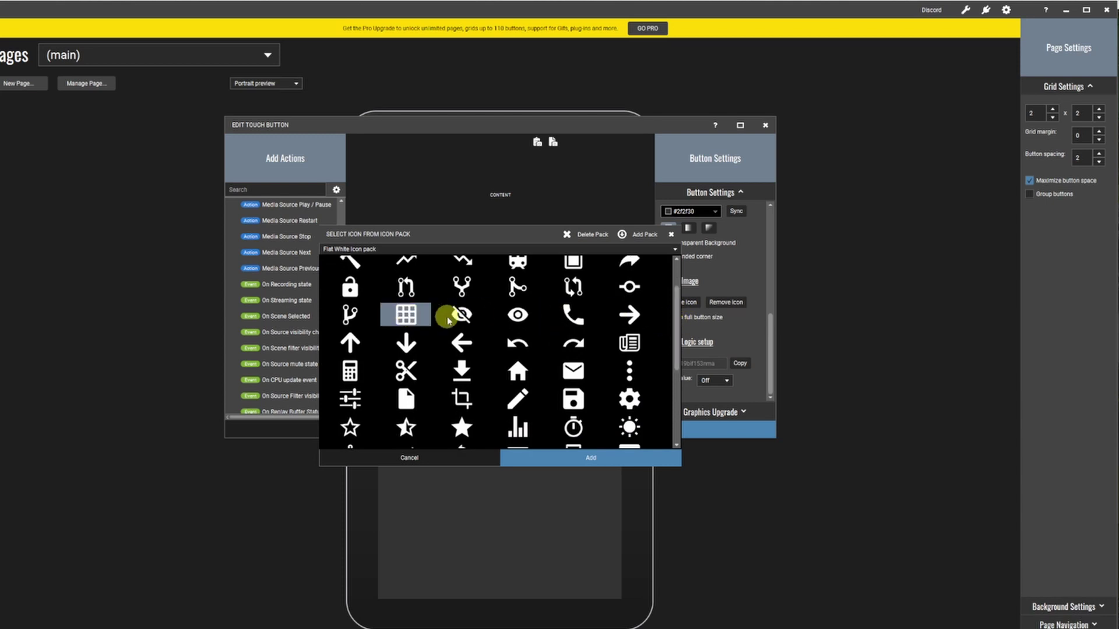
{"action": "left_click", "coordinate": [595, 461]}
Align the CONTENT label to the bottom of the button and turn off the transparent background
{"action": "left_click_drag", "start_coordinate": [772, 332], "coordinate": [778, 258]}
{"action": "left_click", "coordinate": [708, 298]}
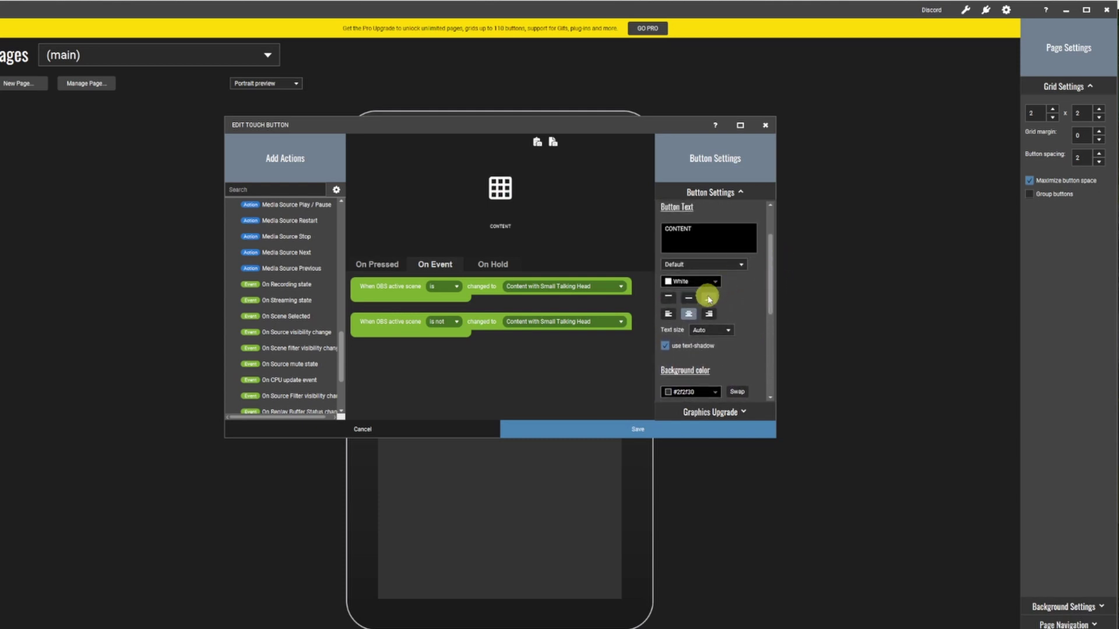
{"action": "scroll", "coordinate": [764, 338], "scroll_direction": "down", "scroll_amount": 3}
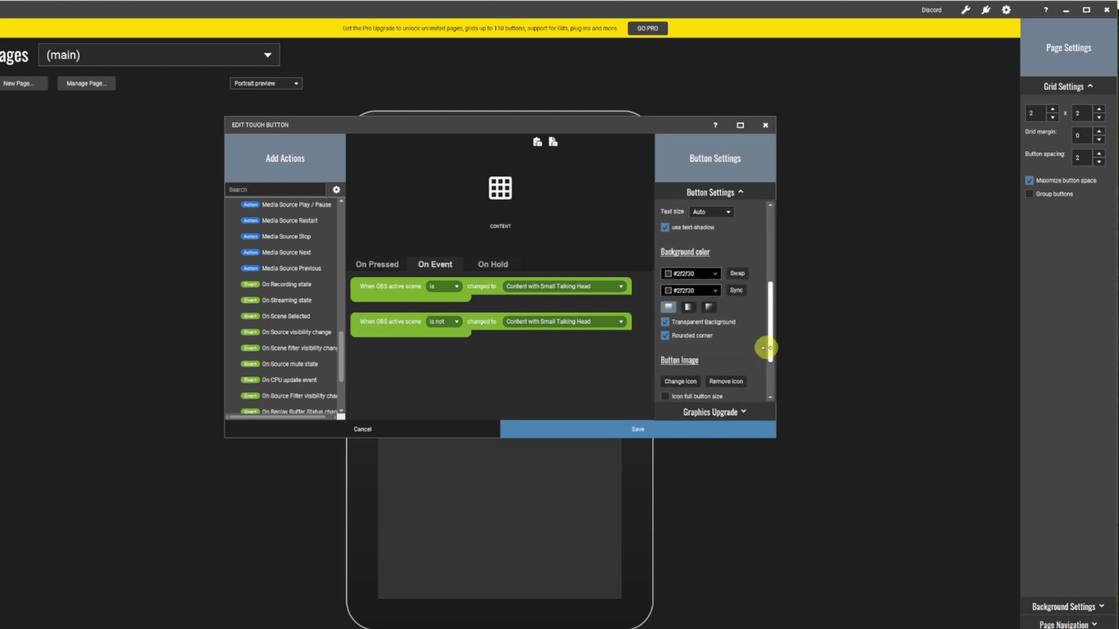
{"action": "left_click", "coordinate": [665, 321]}
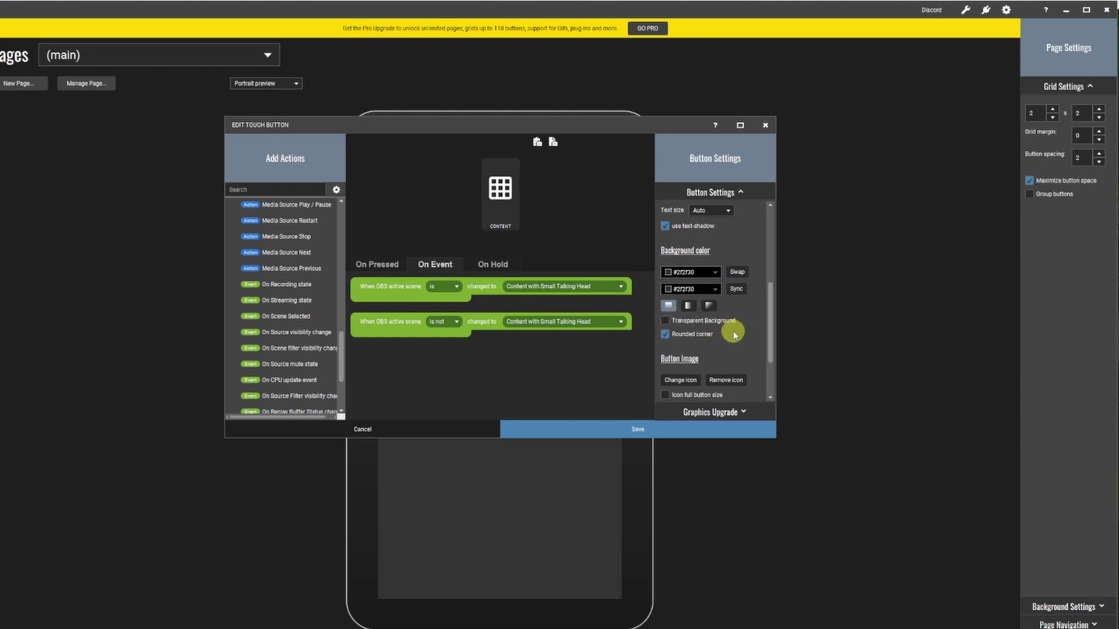
Set both background colours of the CONTENT button to red #b31a1a and save the button
{"action": "left_click", "coordinate": [715, 273]}
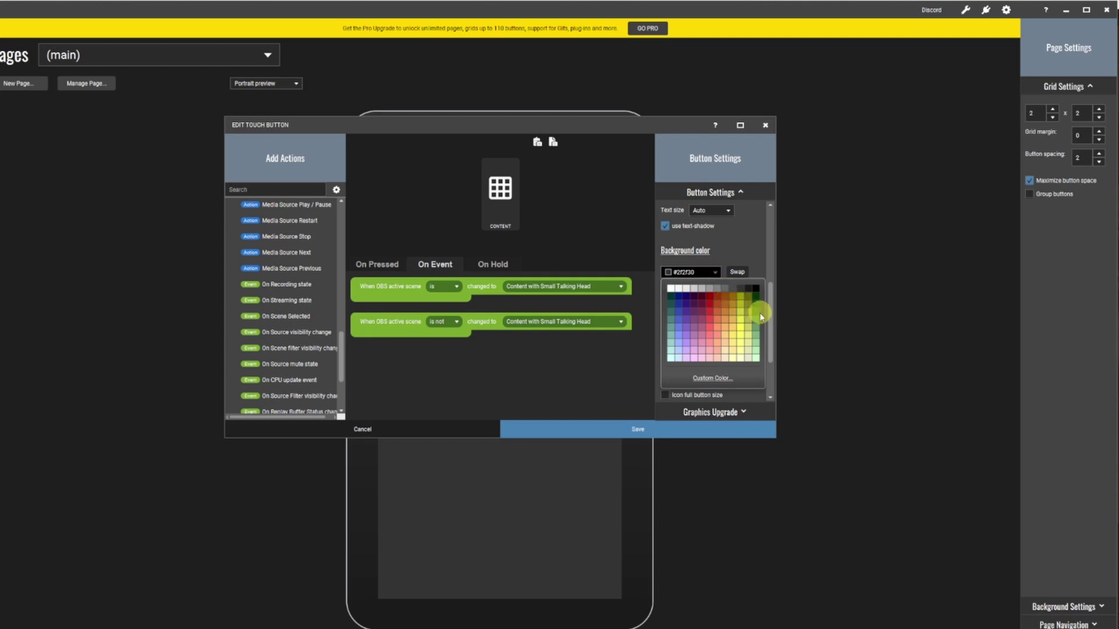
{"action": "left_click", "coordinate": [740, 334]}
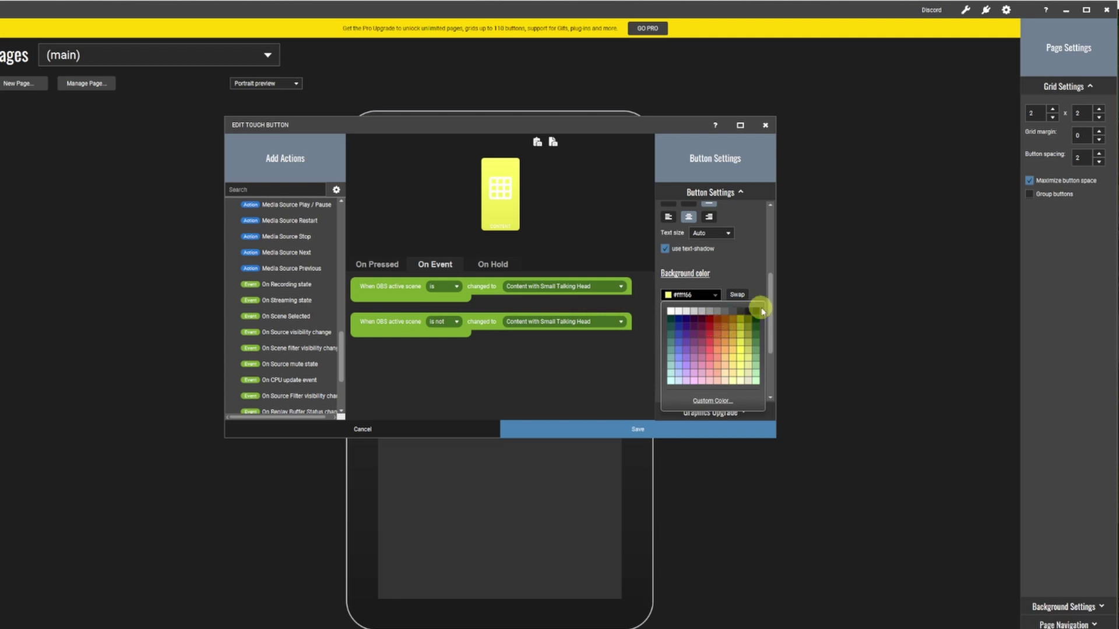
{"action": "left_click", "coordinate": [710, 326]}
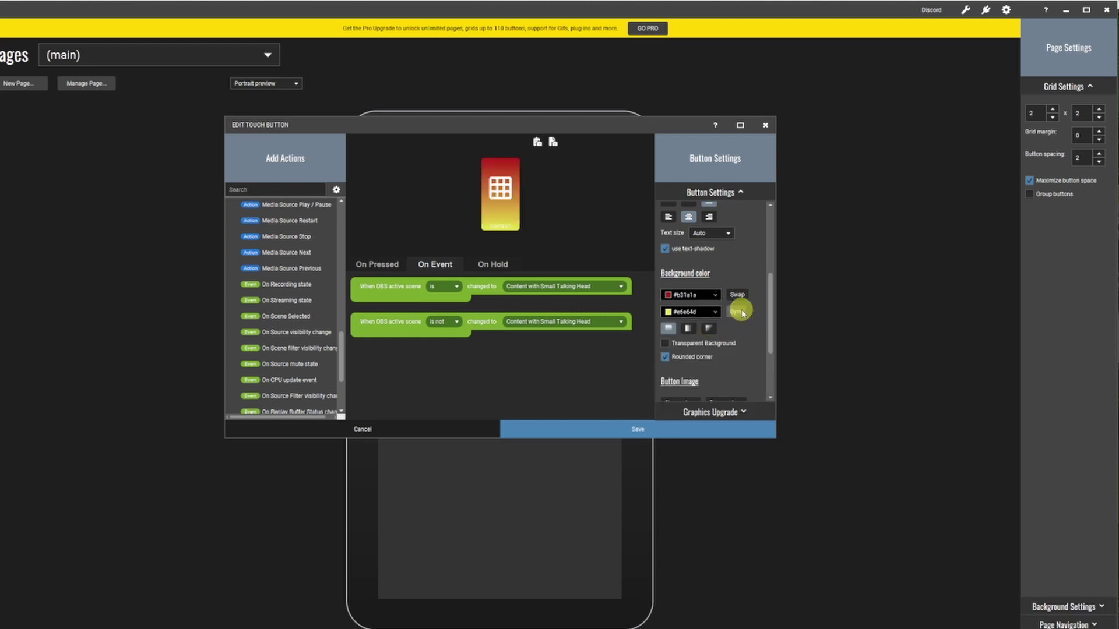
{"action": "left_click", "coordinate": [716, 313]}
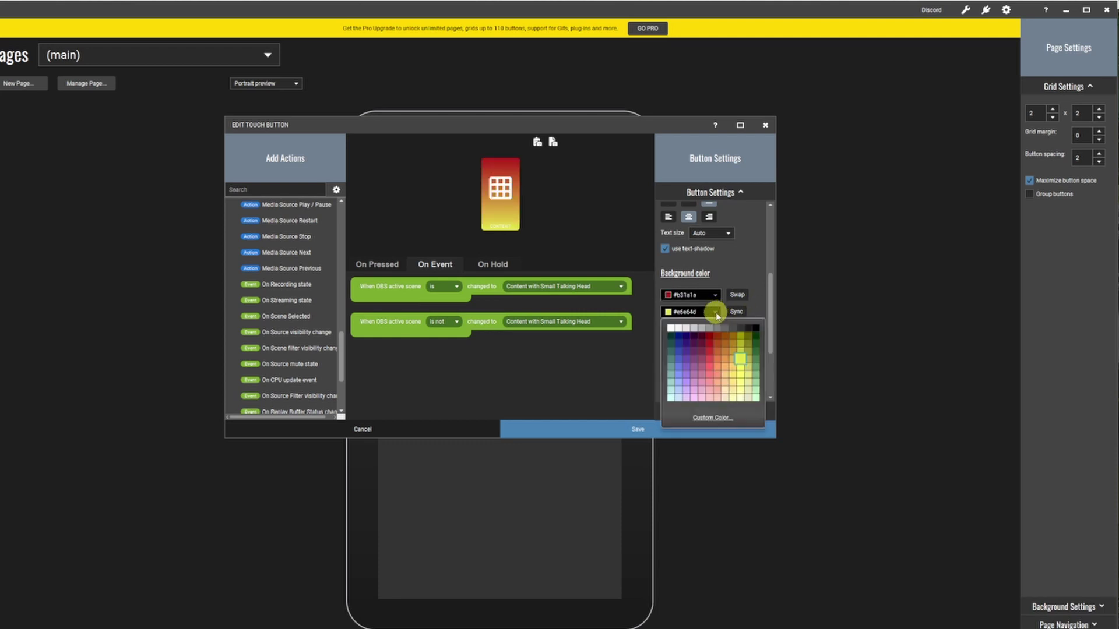
{"action": "left_click", "coordinate": [710, 344]}
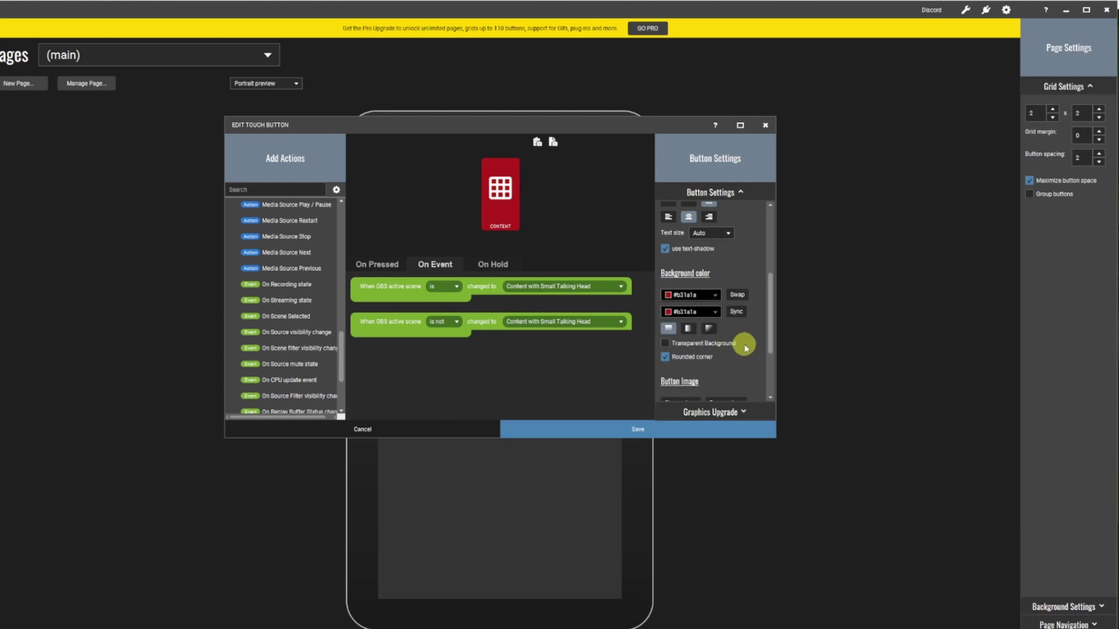
{"action": "left_click", "coordinate": [649, 428]}
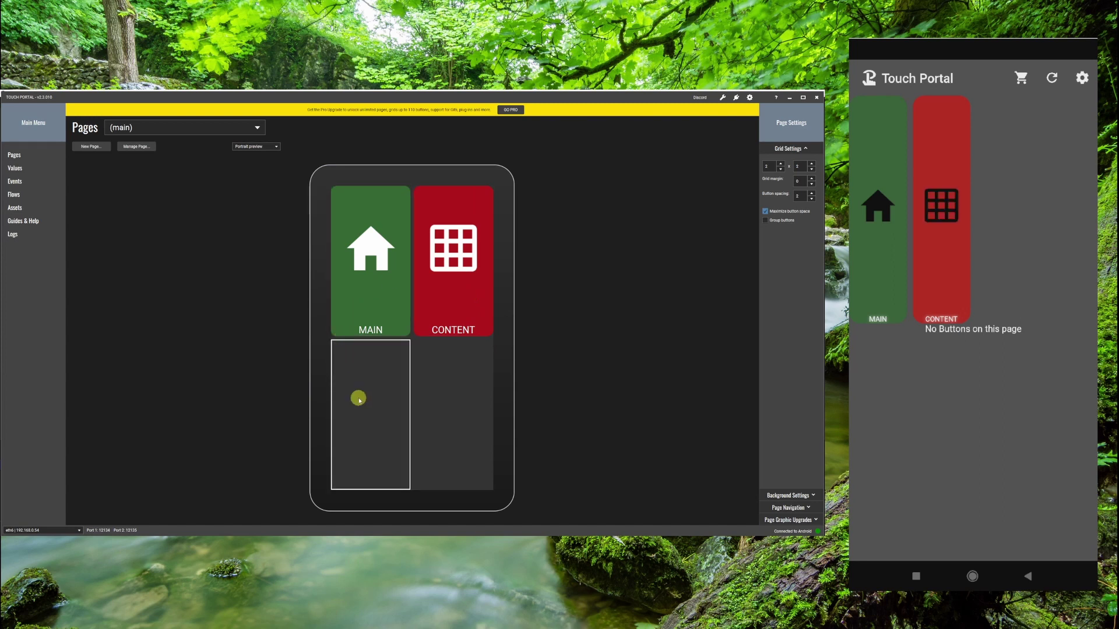
Create a button in the cell below MAIN with an OBS Set Scene action for Overhead Cam with Small Talking Head
{"action": "left_click", "coordinate": [358, 399]}
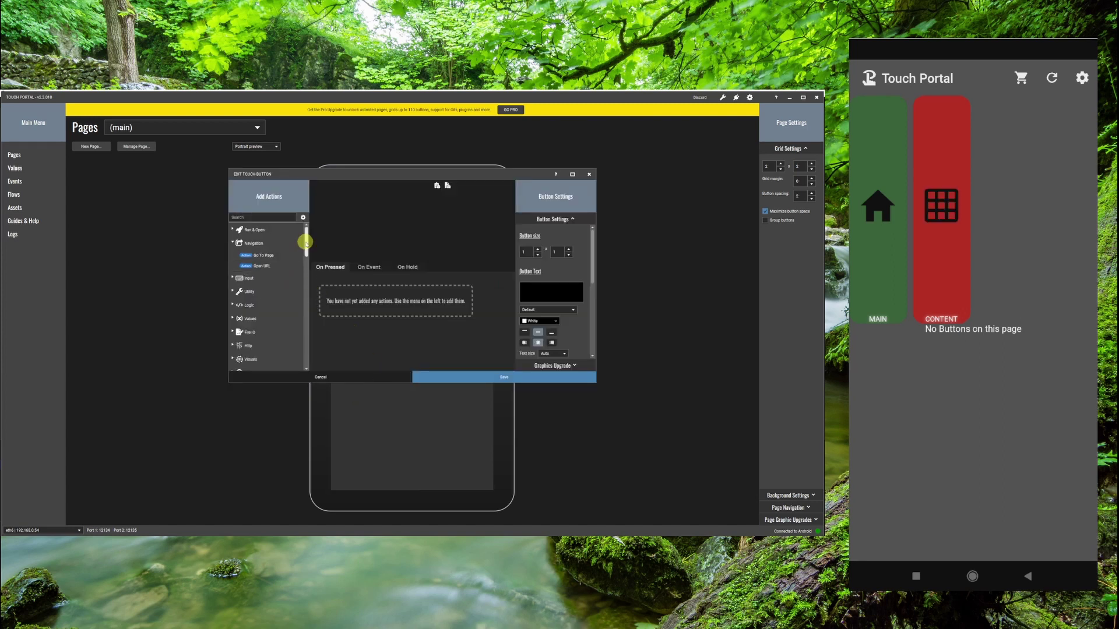
{"action": "left_click_drag", "start_coordinate": [307, 244], "coordinate": [391, 280]}
{"action": "scroll", "coordinate": [292, 288], "scroll_direction": "down", "scroll_amount": 5}
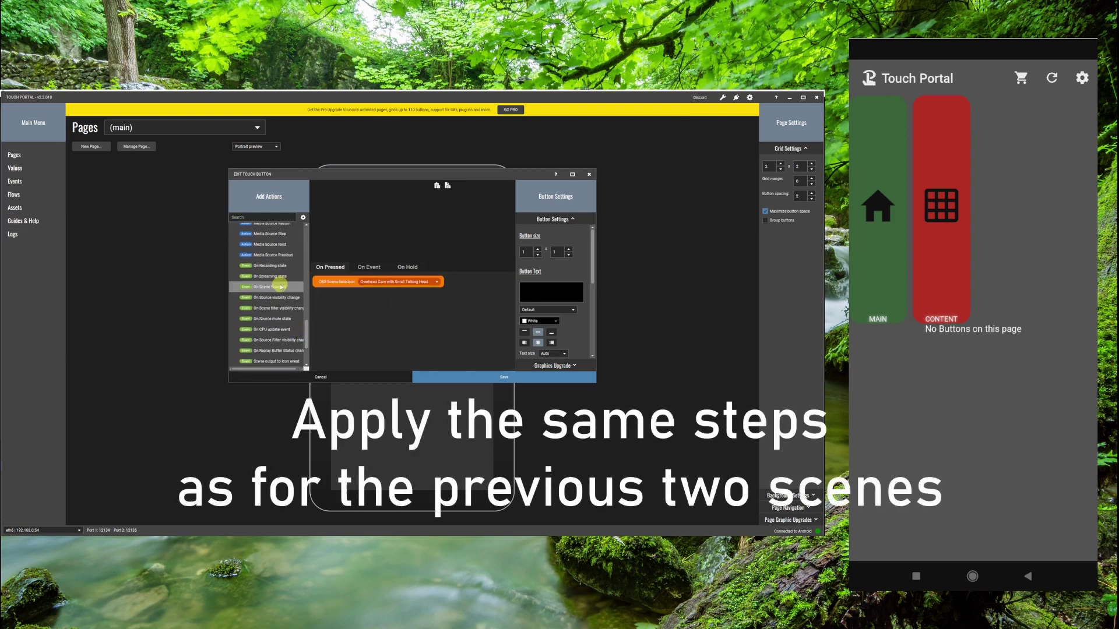
Add an On Scene Selected event for when the OBS active scene is changed to Overhead Cam with Small Talking Head
{"action": "double_click", "coordinate": [274, 287]}
{"action": "left_click", "coordinate": [454, 282]}
{"action": "left_click", "coordinate": [443, 303]}
Add a second On Scene Selected event for when the OBS active scene is not changed to Overhead Cam with Small Talking Head
{"action": "double_click", "coordinate": [271, 287]}
{"action": "left_click", "coordinate": [375, 306]}
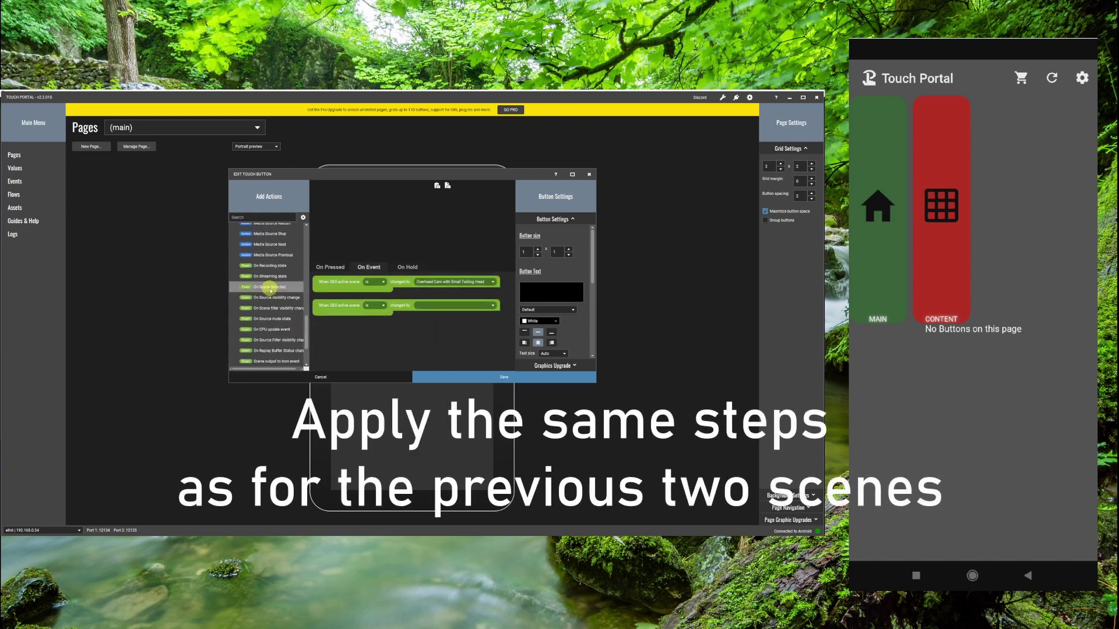
{"action": "left_click", "coordinate": [377, 321]}
{"action": "left_click", "coordinate": [454, 305]}
{"action": "left_click", "coordinate": [437, 327]}
Label the button OVER HEAD on two lines, align the text to the bottom and turn off the transparent background
{"action": "left_click", "coordinate": [547, 290]}
{"action": "type", "text": "OVER"}
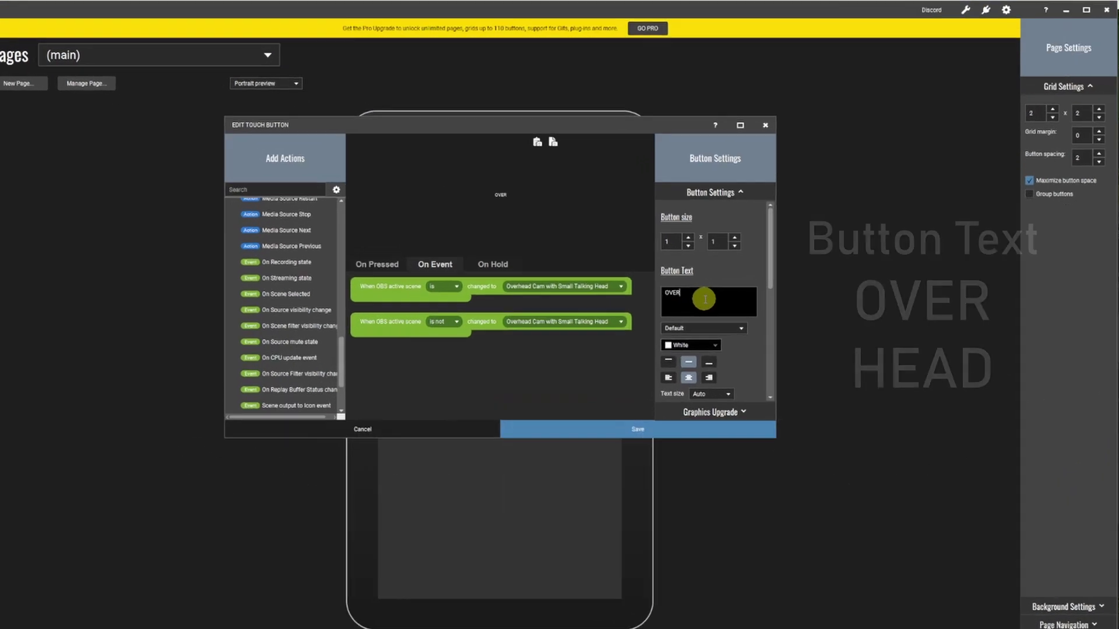
{"action": "key", "text": "Return"}
{"action": "type", "text": "HEAD"}
{"action": "scroll", "coordinate": [730, 268], "scroll_direction": "down", "scroll_amount": 3}
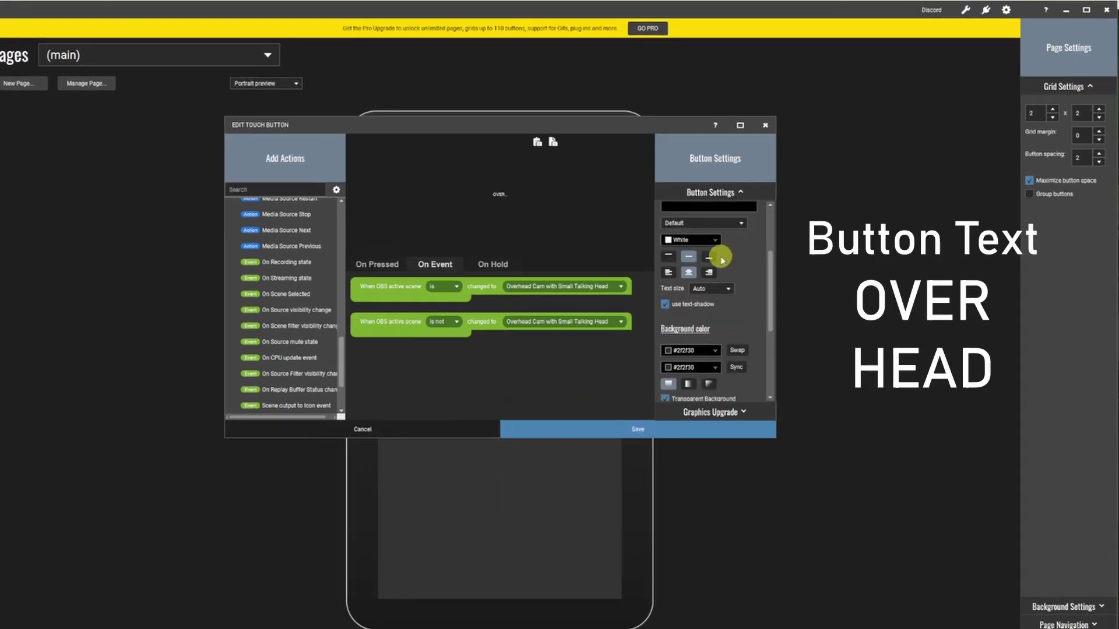
{"action": "scroll", "coordinate": [766, 292], "scroll_direction": "down", "scroll_amount": 3}
{"action": "left_click", "coordinate": [665, 292]}
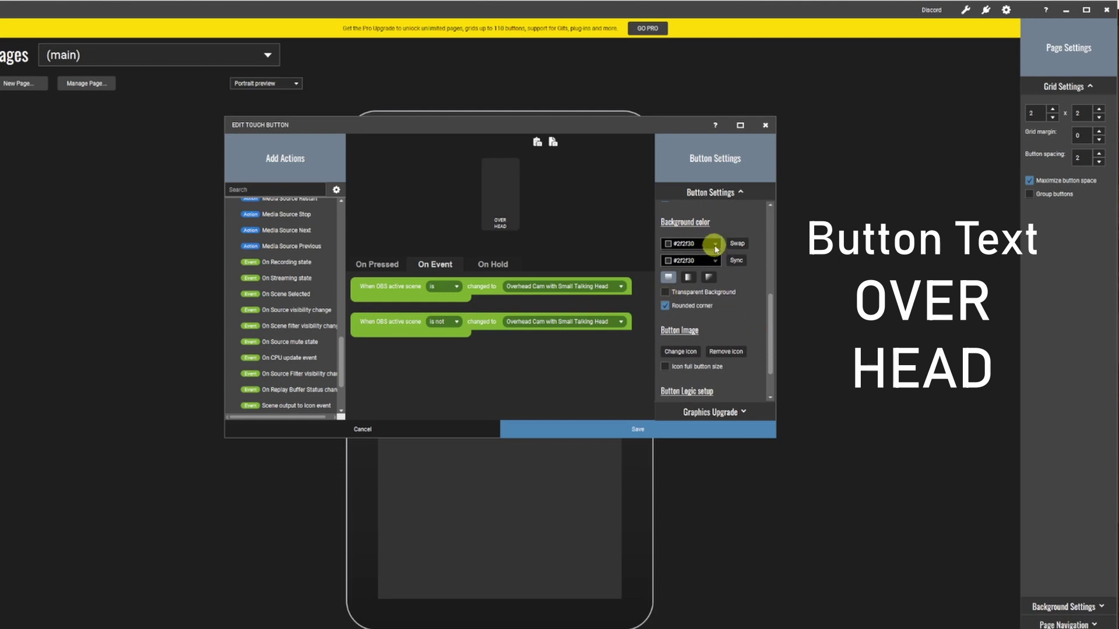
Set both background colours of the OVER HEAD button to the same dark blue
{"action": "left_click", "coordinate": [712, 244]}
{"action": "left_click", "coordinate": [716, 261]}
{"action": "left_click", "coordinate": [712, 307]}
Give the OVER HEAD button the eye icon from the Flat White icon pack and save the button
{"action": "scroll", "coordinate": [767, 309], "scroll_direction": "down", "scroll_amount": 2}
{"action": "left_click", "coordinate": [679, 304]}
{"action": "scroll", "coordinate": [664, 312], "scroll_direction": "down", "scroll_amount": 2}
{"action": "scroll", "coordinate": [675, 325], "scroll_direction": "up", "scroll_amount": 1}
{"action": "left_click", "coordinate": [518, 327]}
{"action": "left_click", "coordinate": [590, 457]}
{"action": "left_click", "coordinate": [649, 431]}
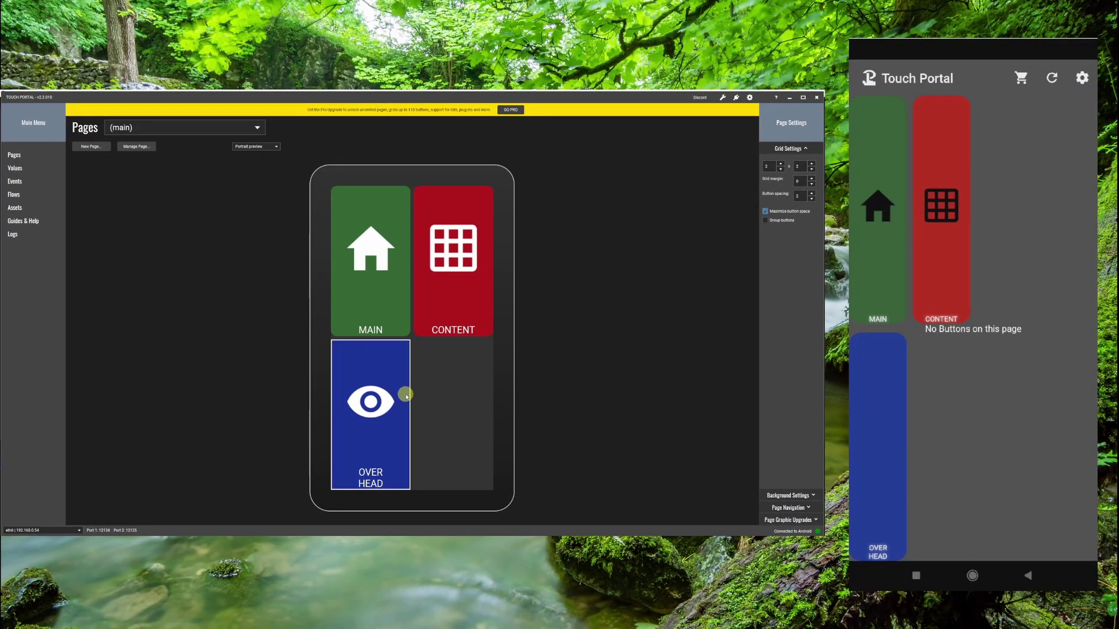
Create a button in the empty cell with an OBS Source Visibility action toggling [NS] Face Cam in Overhead Cam with Small Talking Head
{"action": "left_click", "coordinate": [444, 377]}
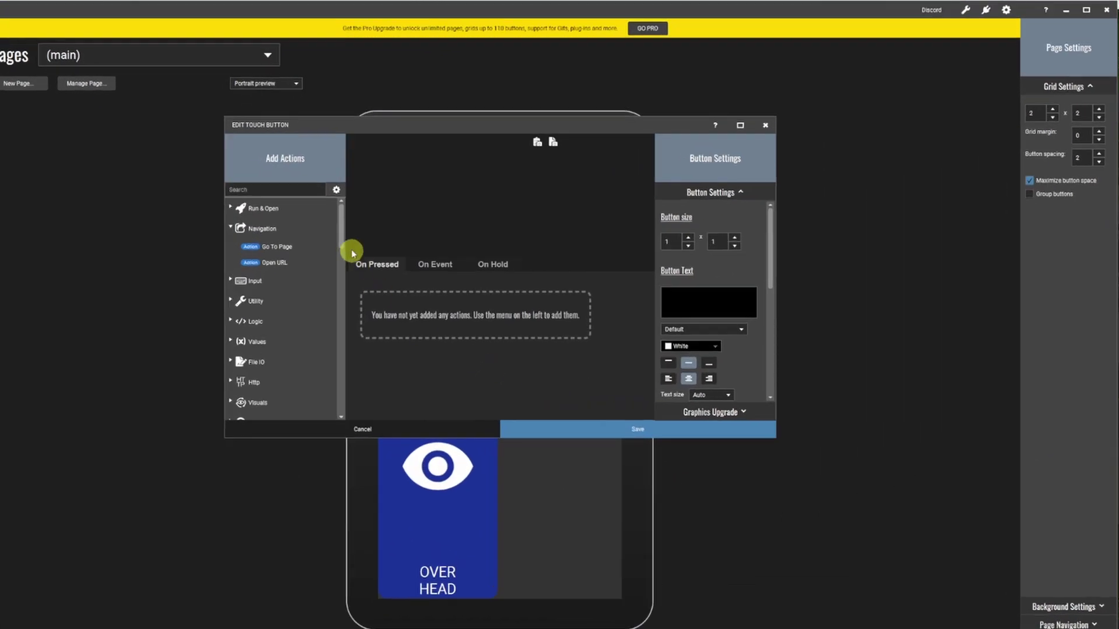
{"action": "left_click_drag", "start_coordinate": [339, 237], "coordinate": [342, 283]}
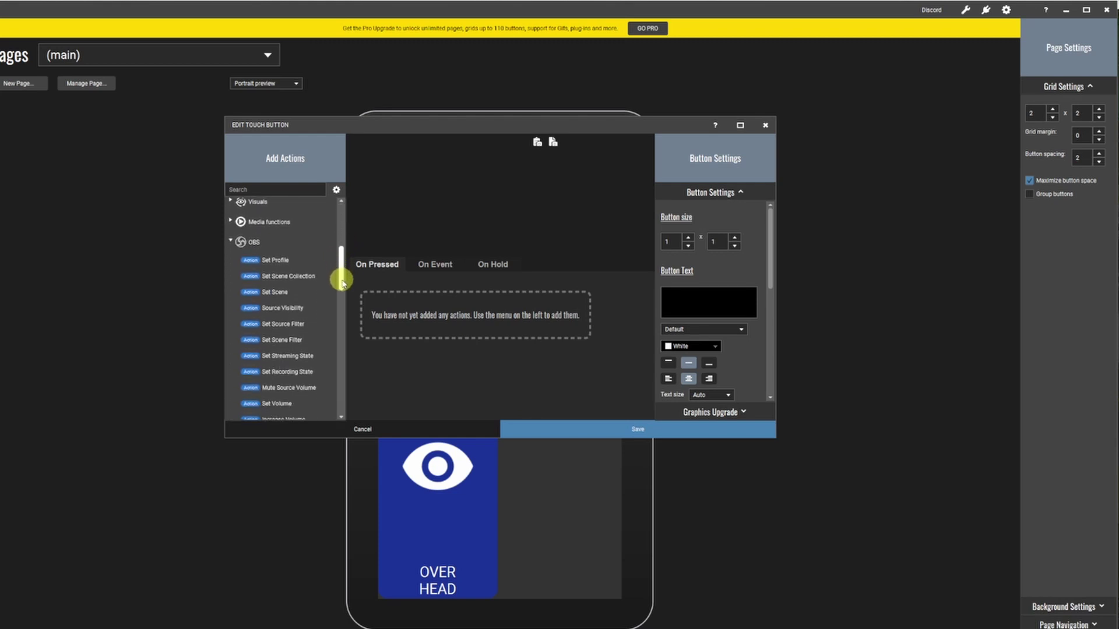
{"action": "left_click_drag", "start_coordinate": [343, 282], "coordinate": [341, 287]}
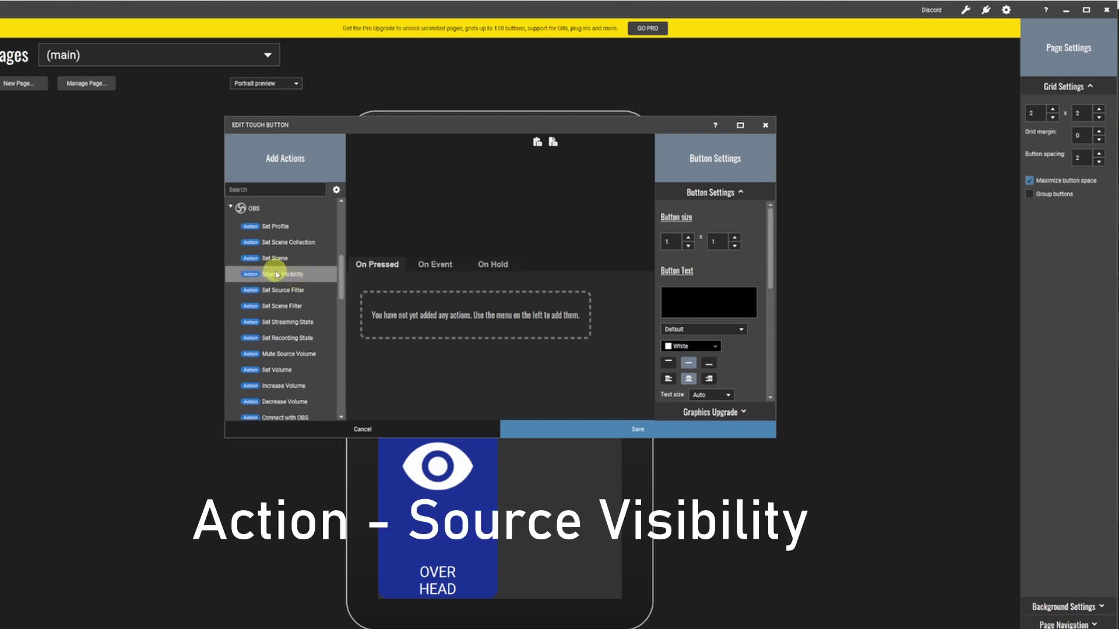
{"action": "double_click", "coordinate": [312, 275]}
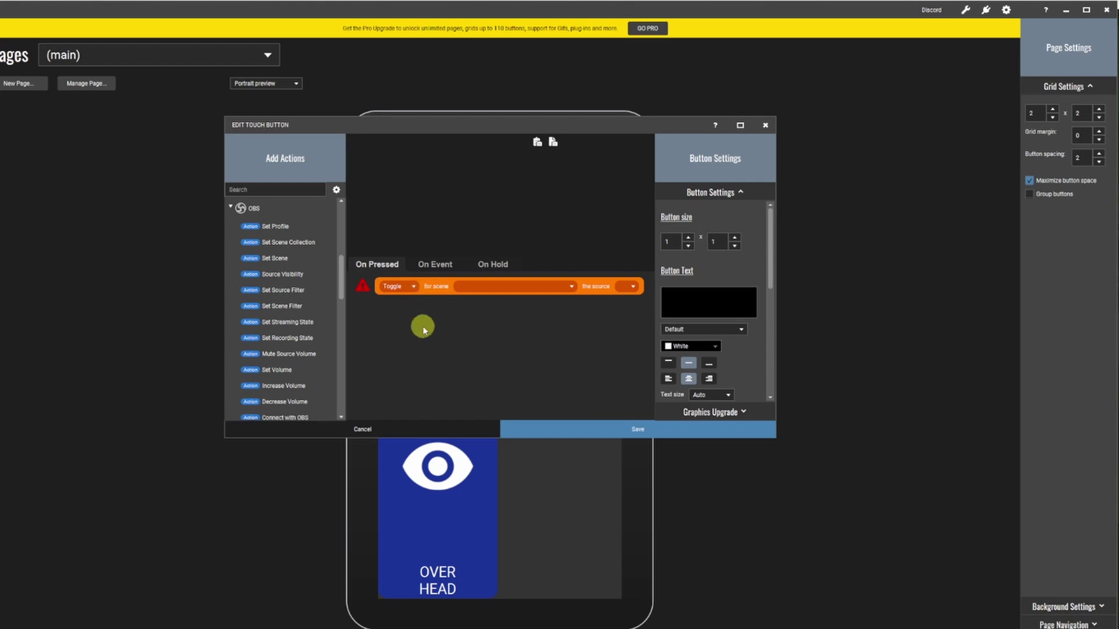
{"action": "left_click", "coordinate": [506, 287]}
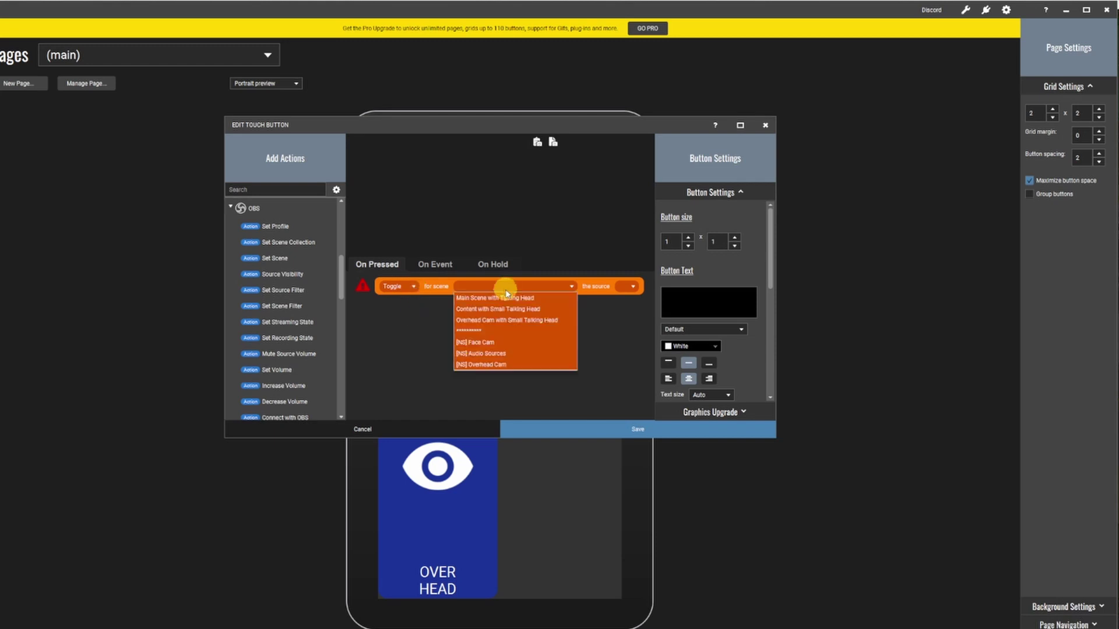
{"action": "left_click", "coordinate": [508, 322]}
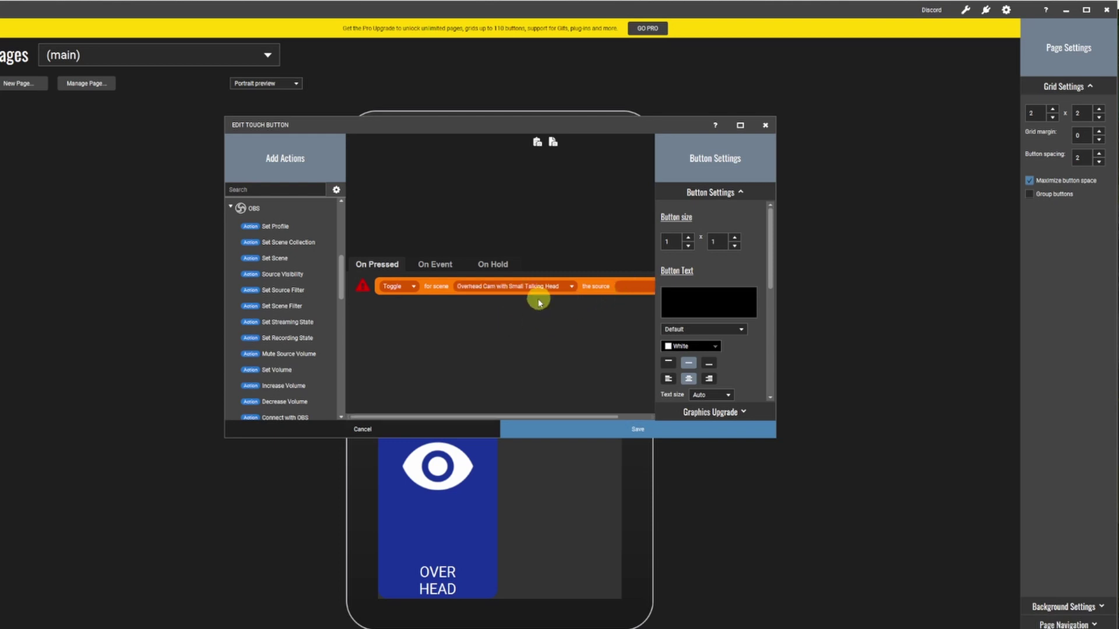
{"action": "left_click", "coordinate": [626, 286]}
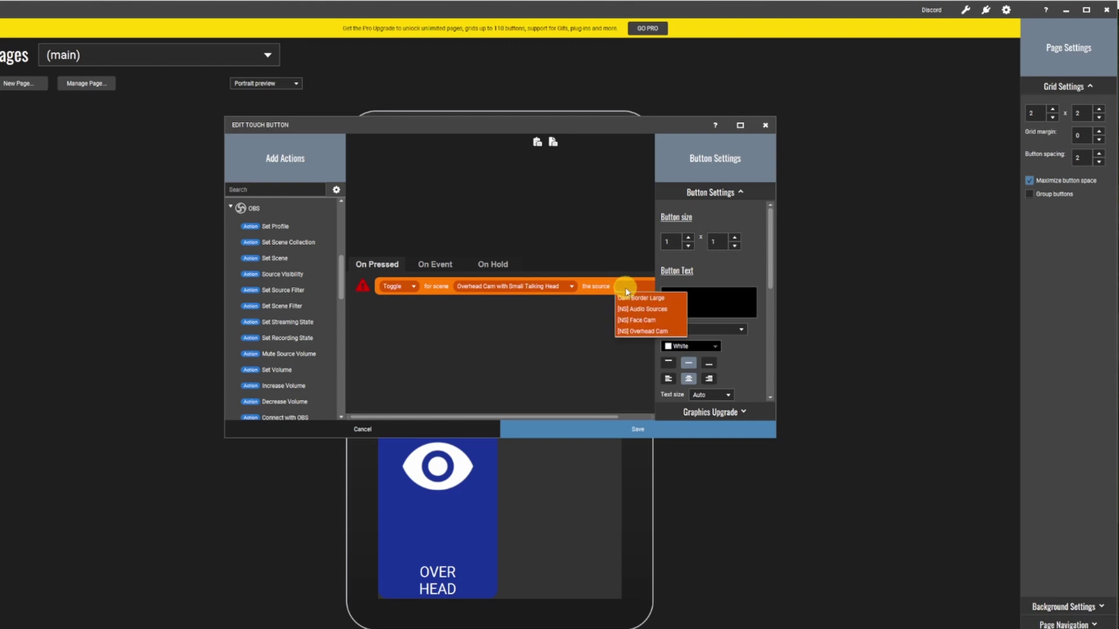
{"action": "left_click", "coordinate": [635, 320]}
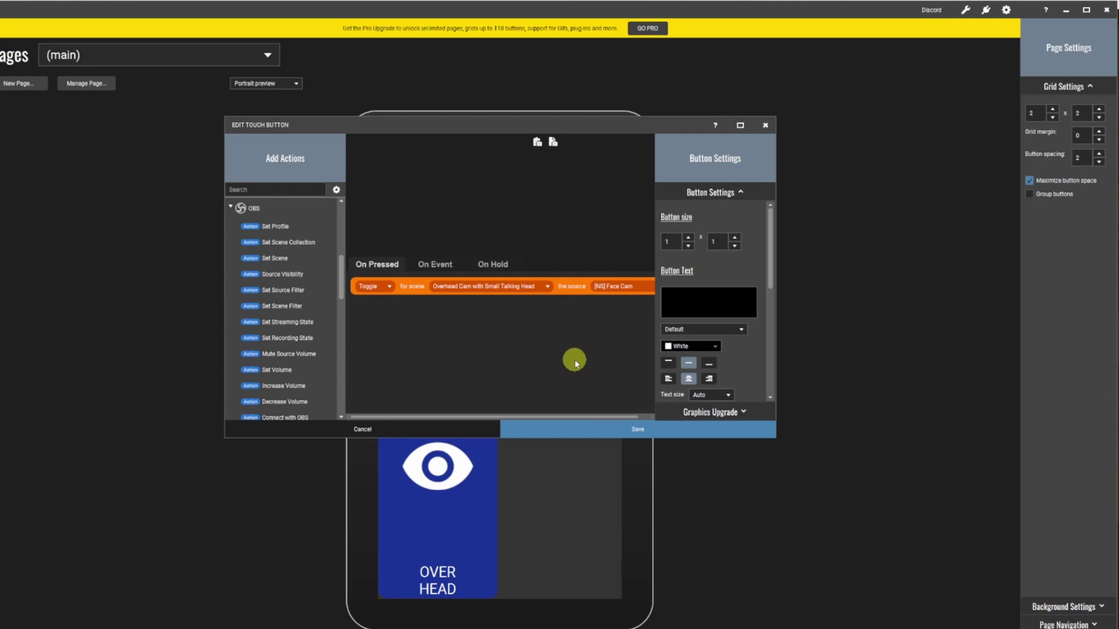
Label the new button FACE CAM OH on three lines, align it to the bottom and turn off the transparent background
{"action": "left_click", "coordinate": [694, 302]}
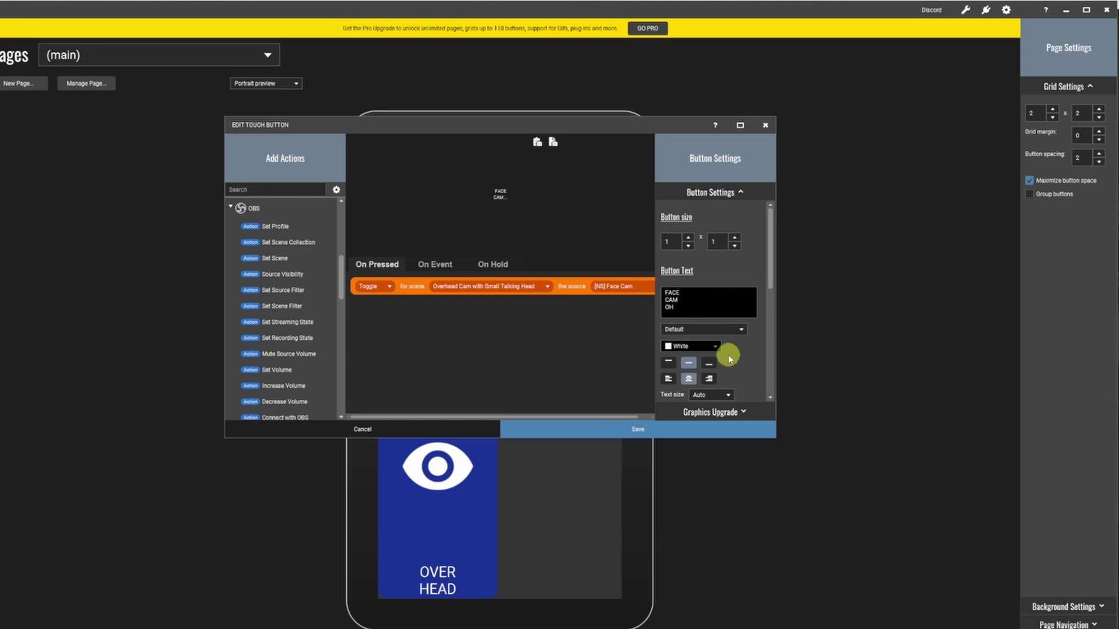
{"action": "scroll", "coordinate": [667, 328], "scroll_direction": "down", "scroll_amount": 3}
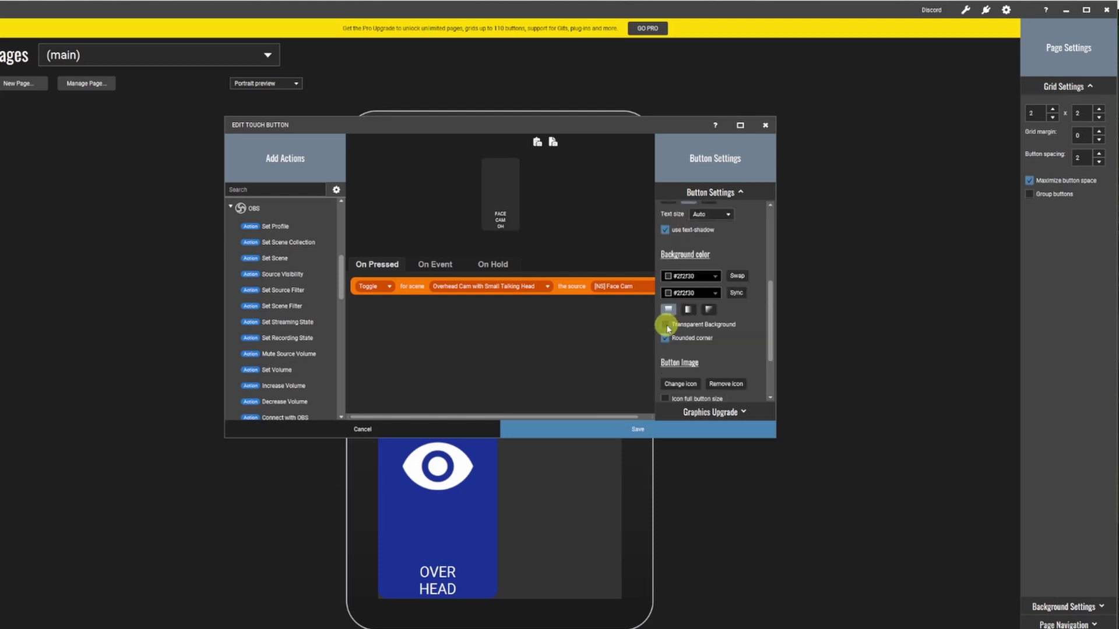
Set both background colours of the FACE CAM OH button to dark teal #003333
{"action": "left_click", "coordinate": [715, 276]}
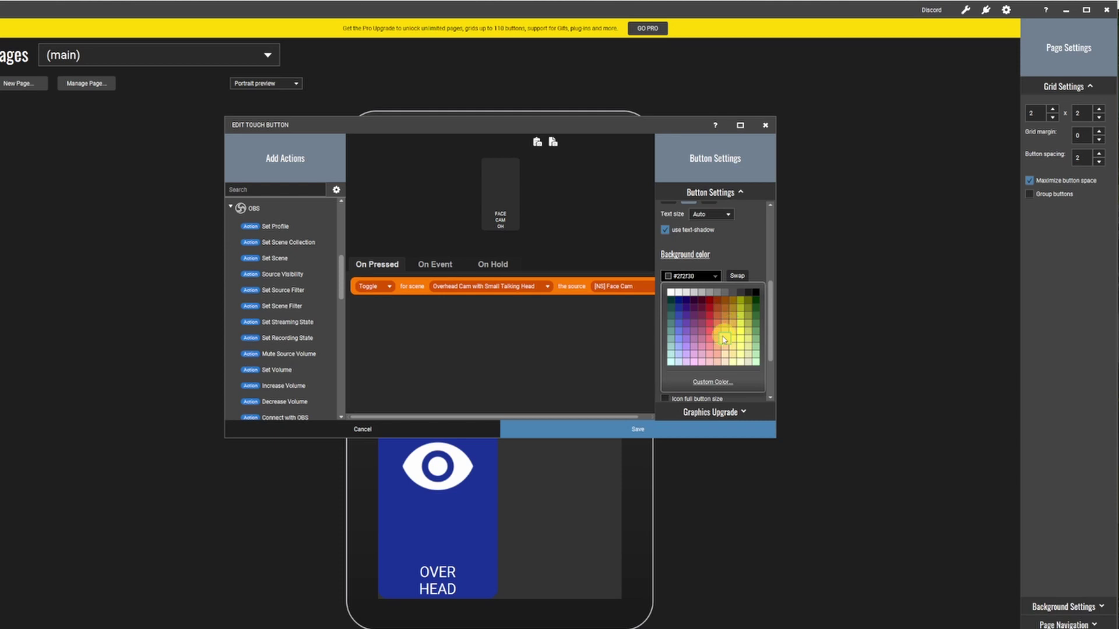
{"action": "left_click", "coordinate": [672, 302]}
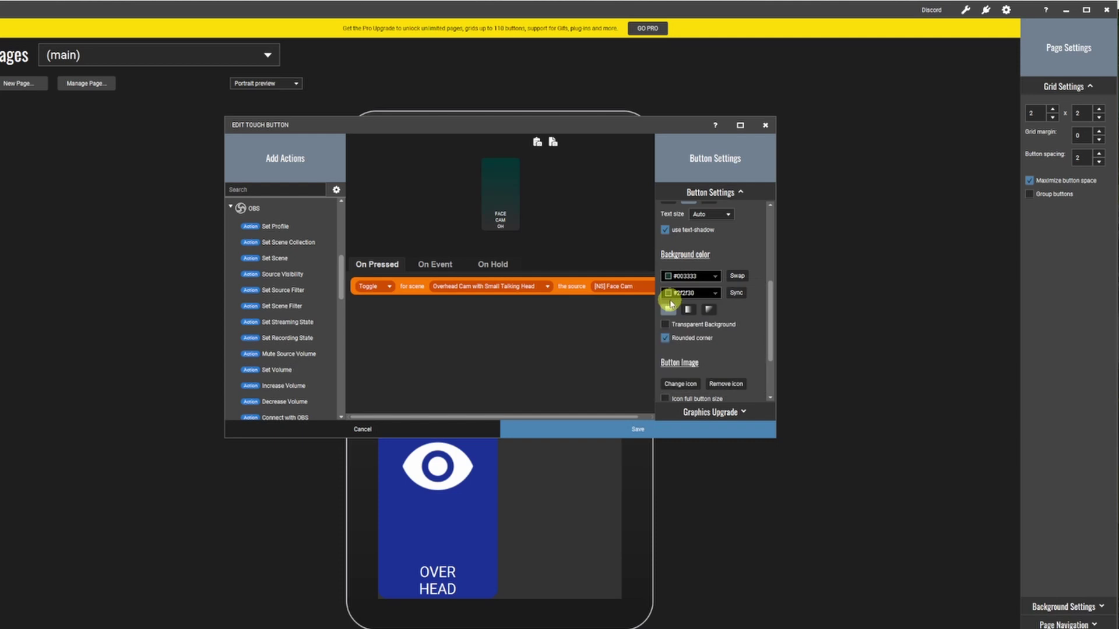
{"action": "left_click", "coordinate": [716, 296]}
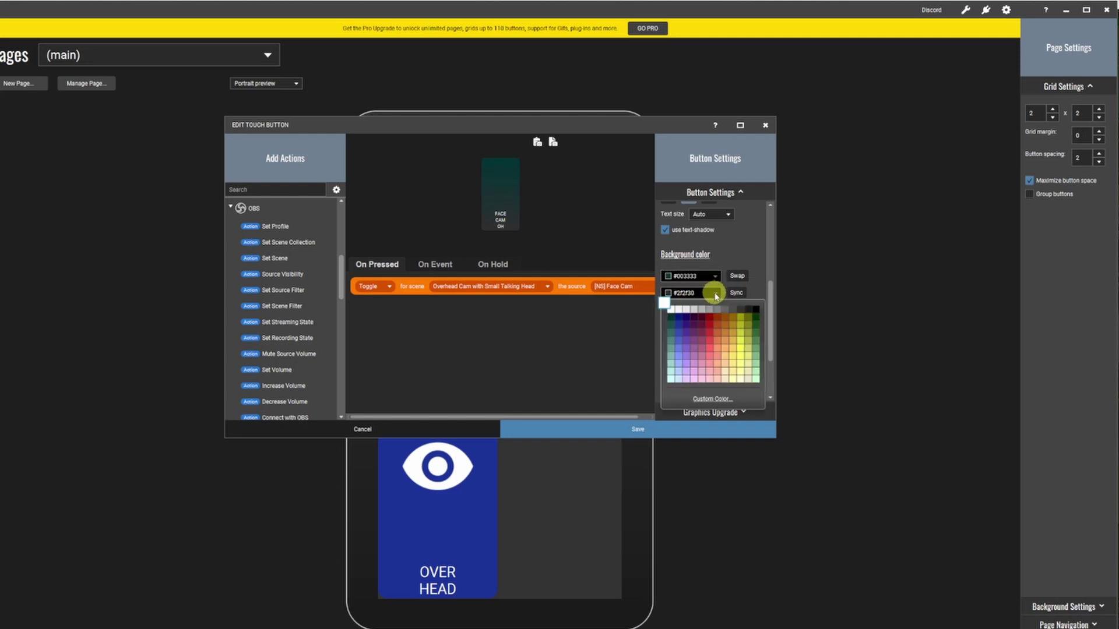
{"action": "left_click", "coordinate": [670, 318]}
Try the FACE CAM OH button without rounded corners and restore them
{"action": "scroll", "coordinate": [771, 321], "scroll_direction": "down", "scroll_amount": 1}
{"action": "scroll", "coordinate": [771, 320], "scroll_direction": "down", "scroll_amount": 3}
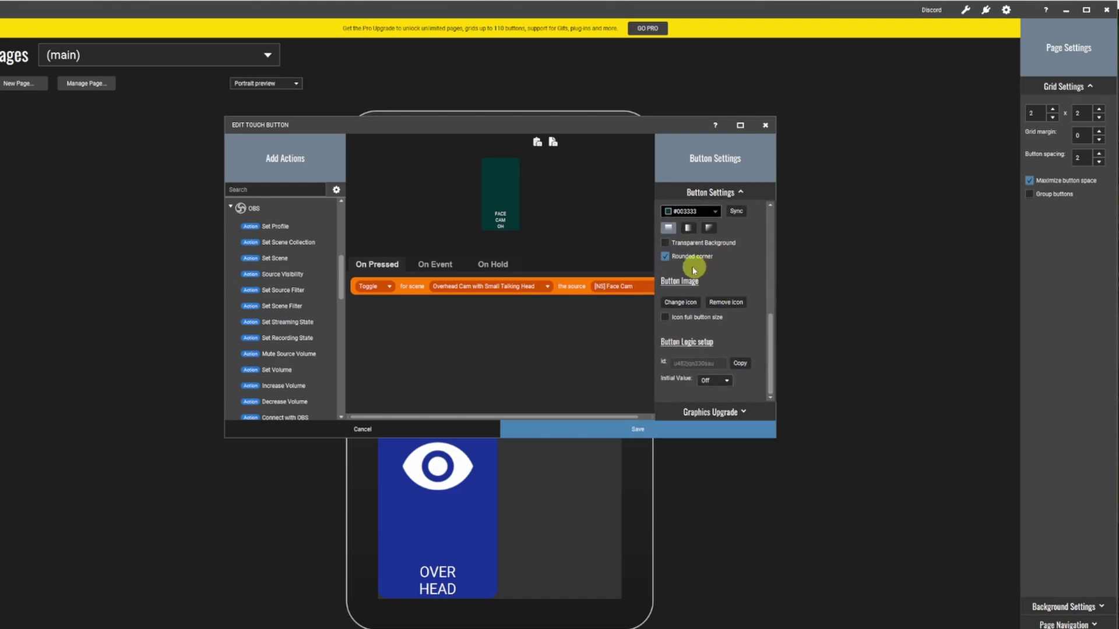
{"action": "left_click", "coordinate": [665, 257]}
{"action": "left_click", "coordinate": [665, 257]}
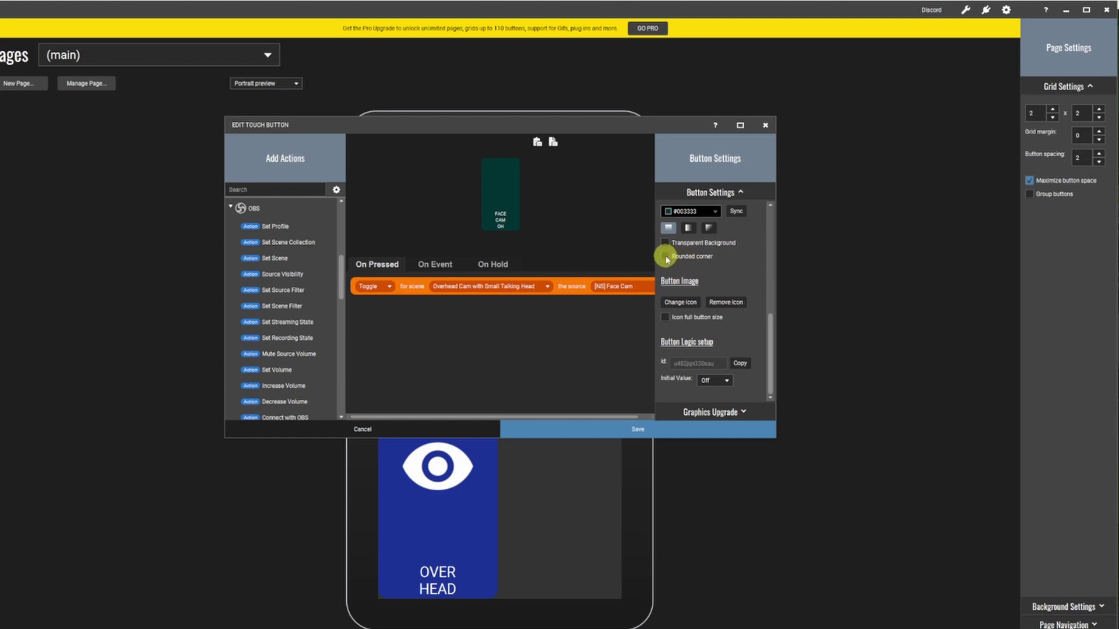
{"action": "left_click", "coordinate": [665, 257]}
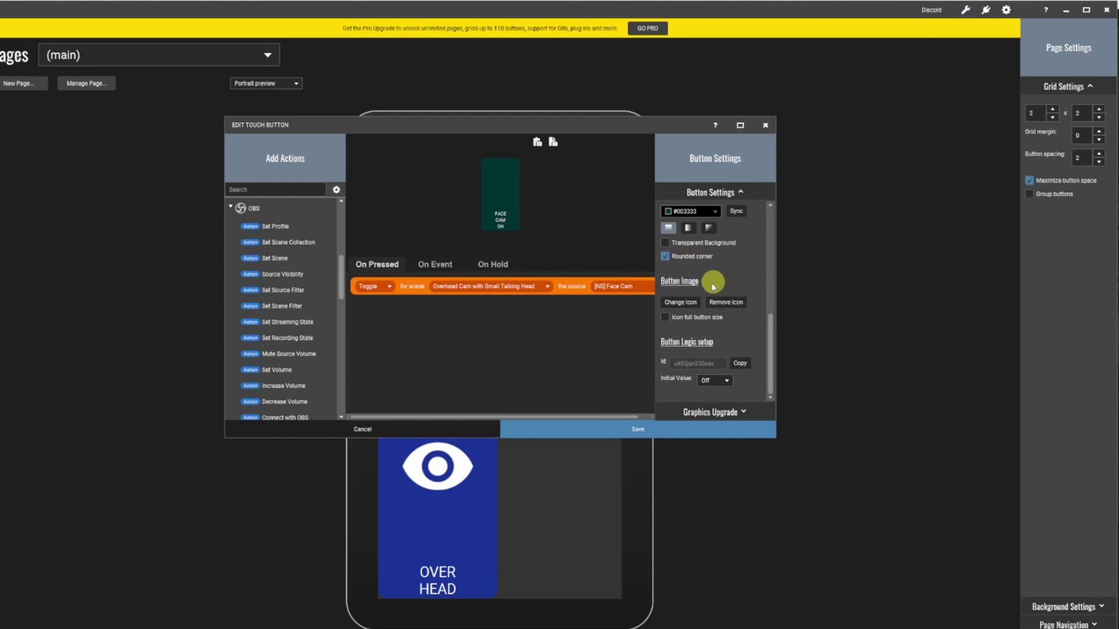
Give the FACE CAM OH button the sun icon from the Flat White icon pack and save the button
{"action": "left_click", "coordinate": [691, 303]}
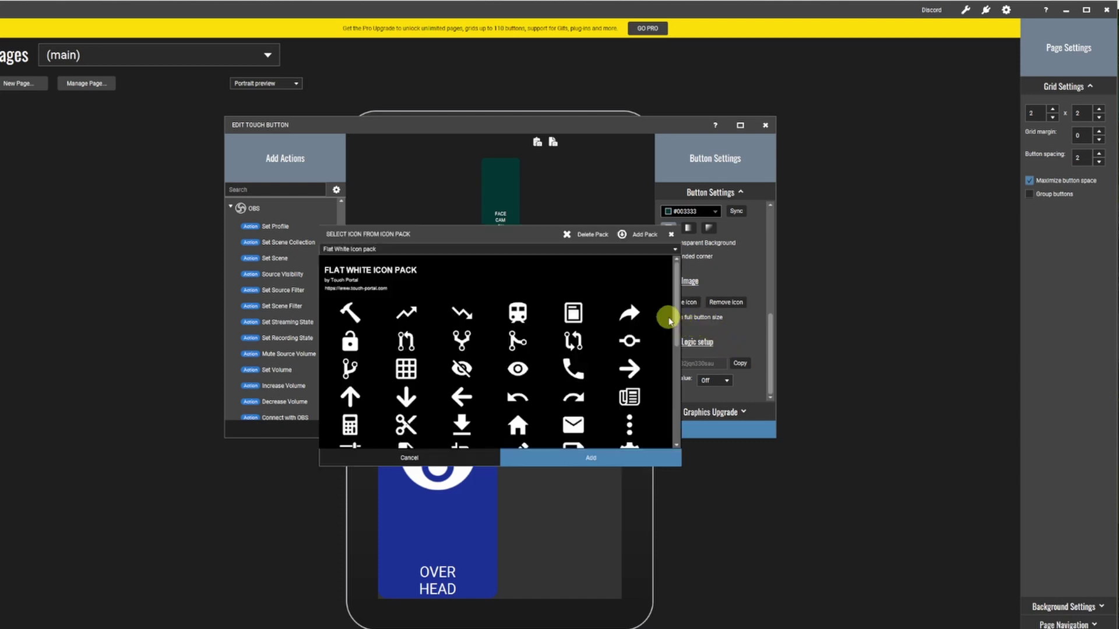
{"action": "left_click_drag", "start_coordinate": [676, 300], "coordinate": [677, 376]}
{"action": "left_click", "coordinate": [634, 323]}
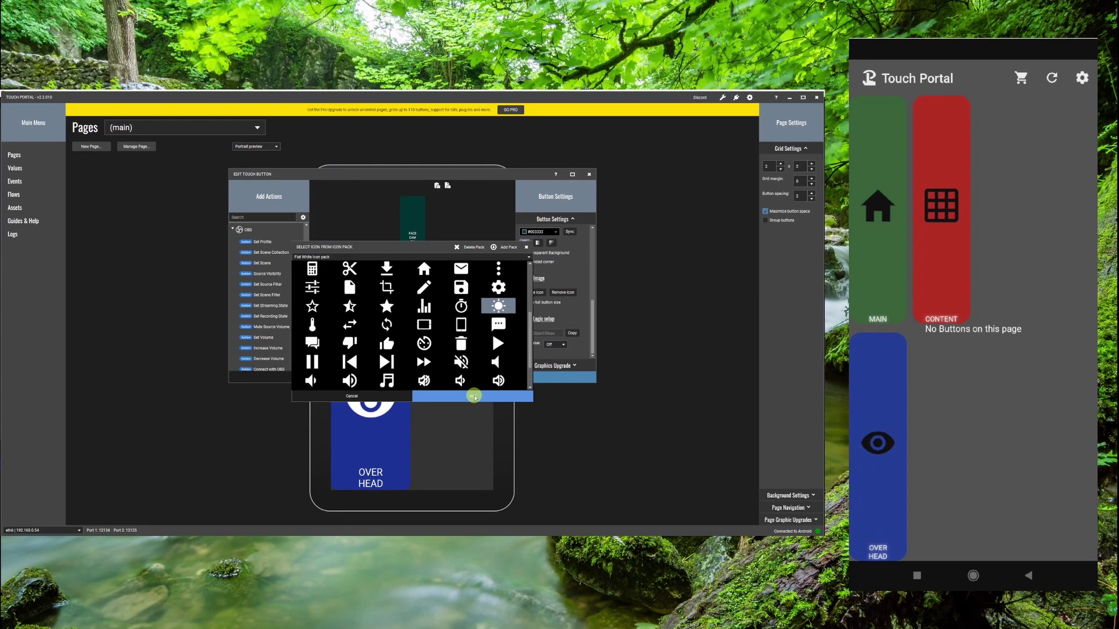
{"action": "left_click", "coordinate": [475, 397]}
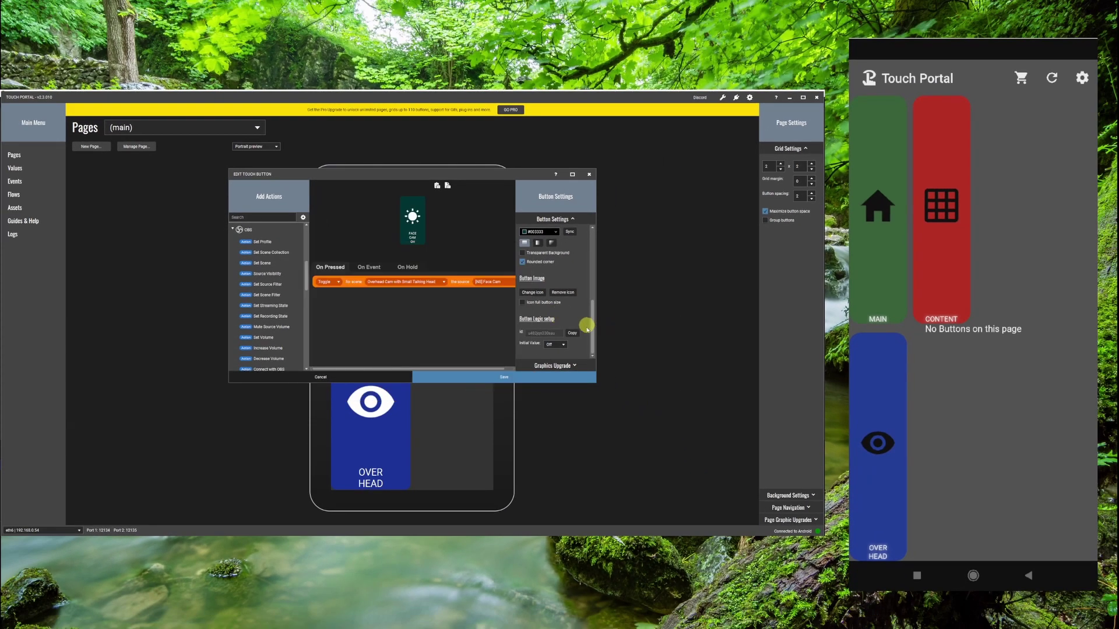
{"action": "left_click", "coordinate": [494, 379]}
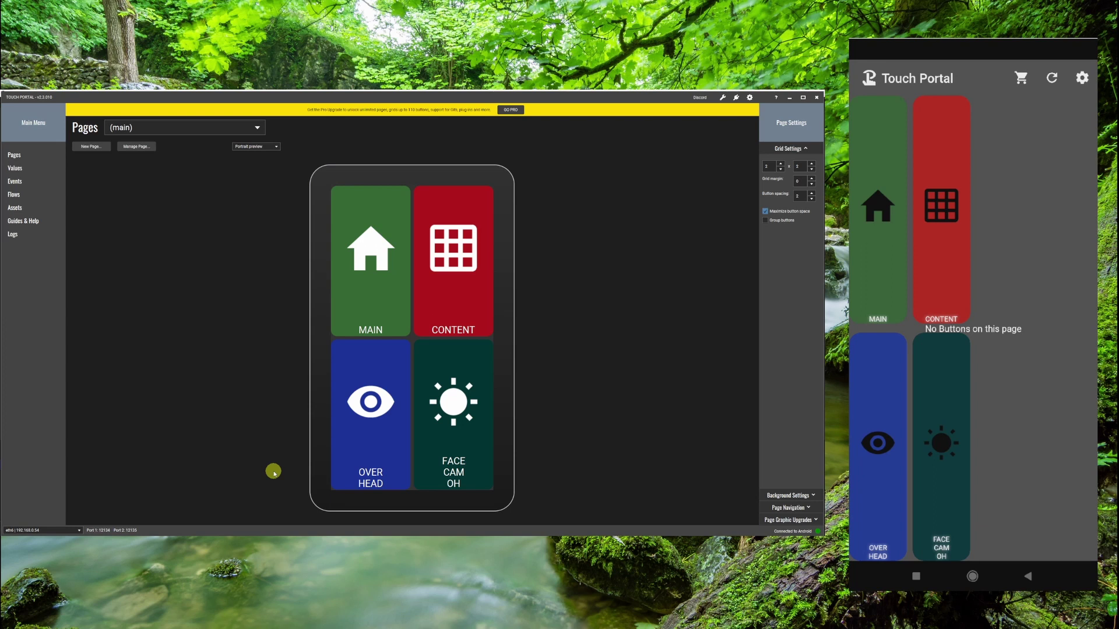
Switch to OBS Studio with the Main Scene with Talking Head on display
{"action": "left_click", "coordinate": [477, 512]}
{"action": "left_click", "coordinate": [537, 385]}
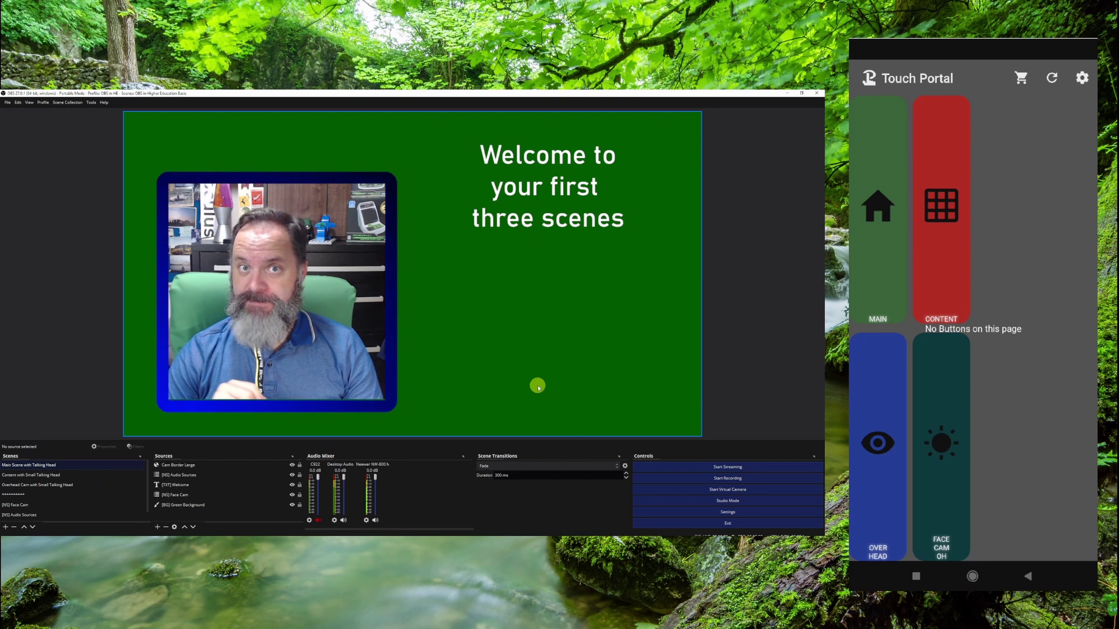